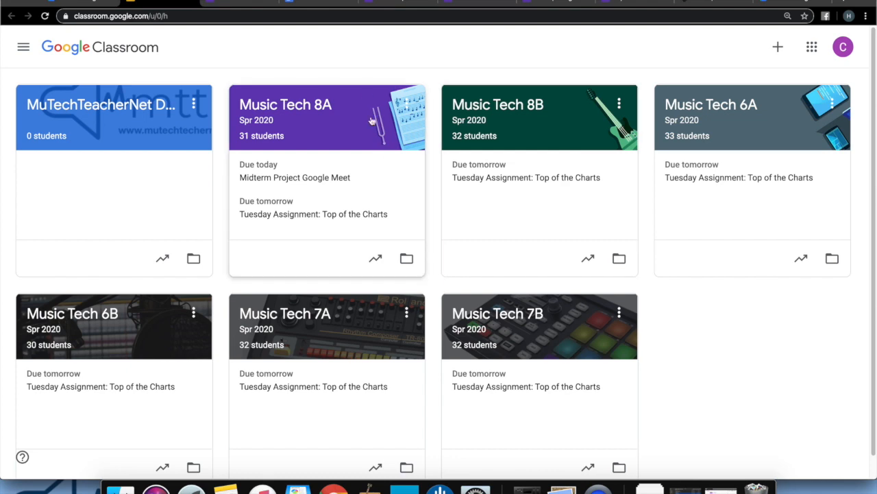
- Switch to the Music Tech Vocabulary Quiz #2 form, show its questions, and open the student name question for inspection
left_click(248, 5)
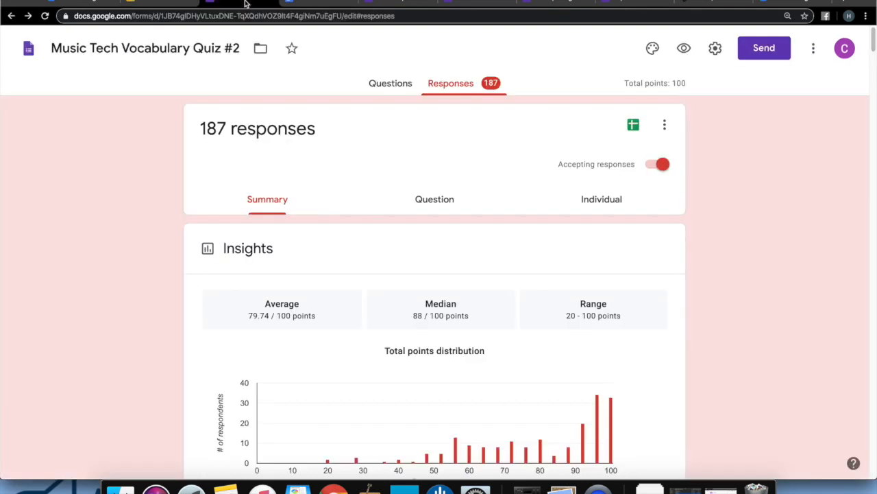
left_click(392, 87)
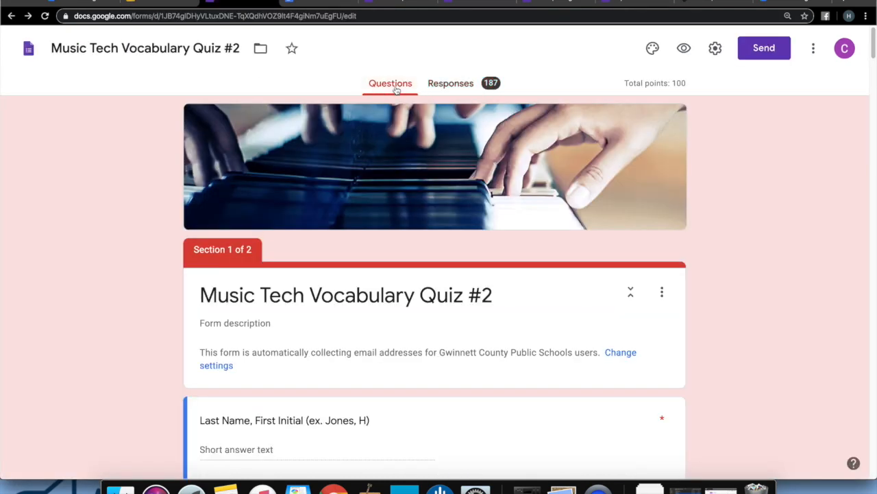
scroll(104, 309, "down", 5)
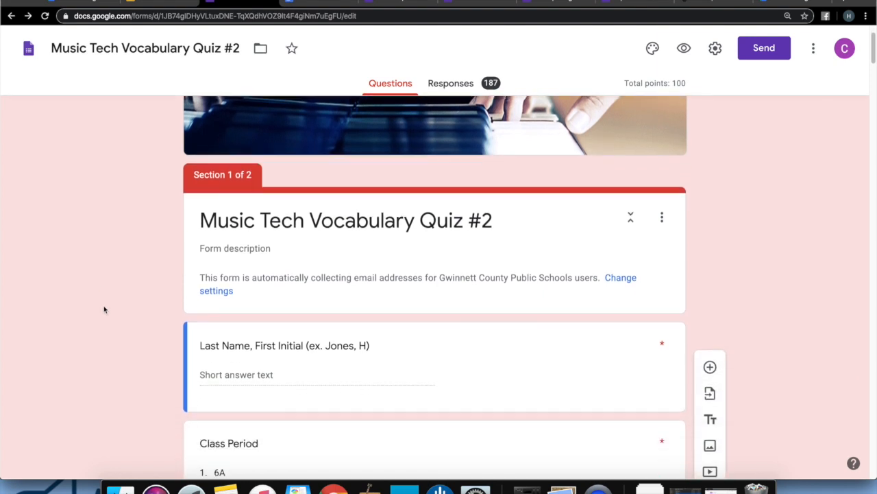
scroll(104, 305, "down", 2)
scroll(103, 305, "up", 3)
scroll(103, 305, "down", 2)
scroll(103, 309, "down", 1)
scroll(104, 309, "up", 1)
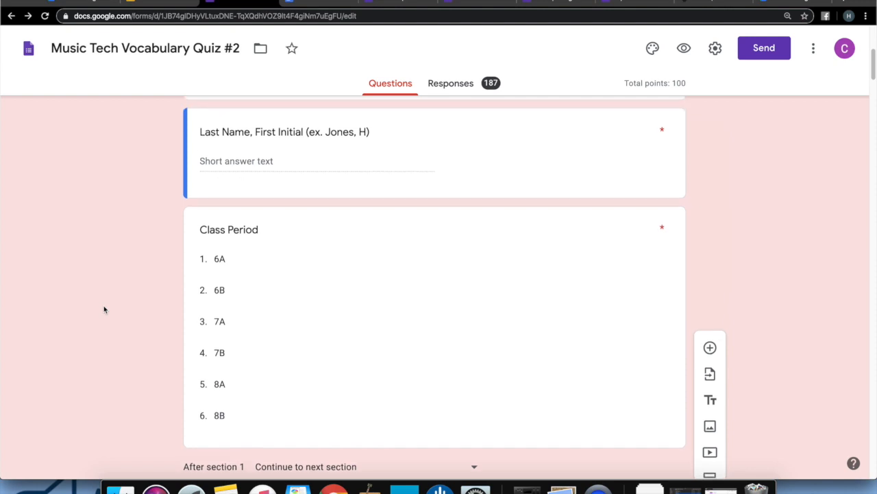
left_click(184, 180)
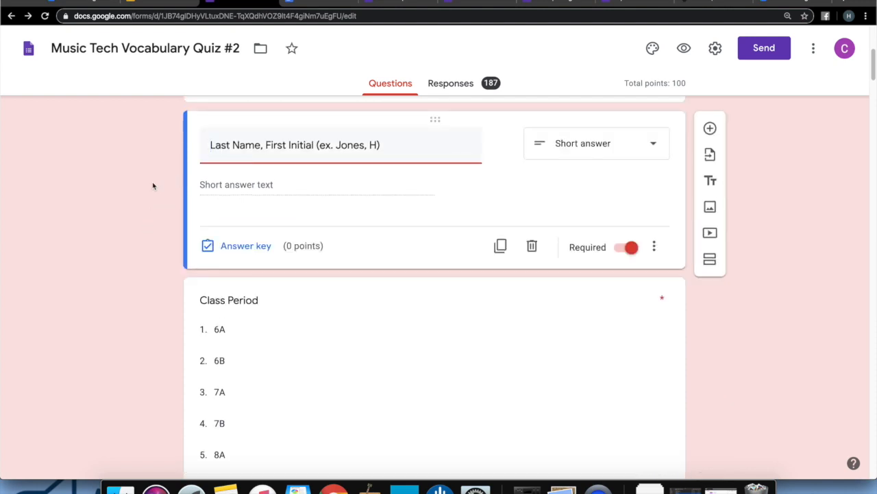
- Examine the MIDI and Audio multiple-choice definition questions in Section A of the quiz
scroll(153, 185, "down", 6)
scroll(153, 185, "down", 10)
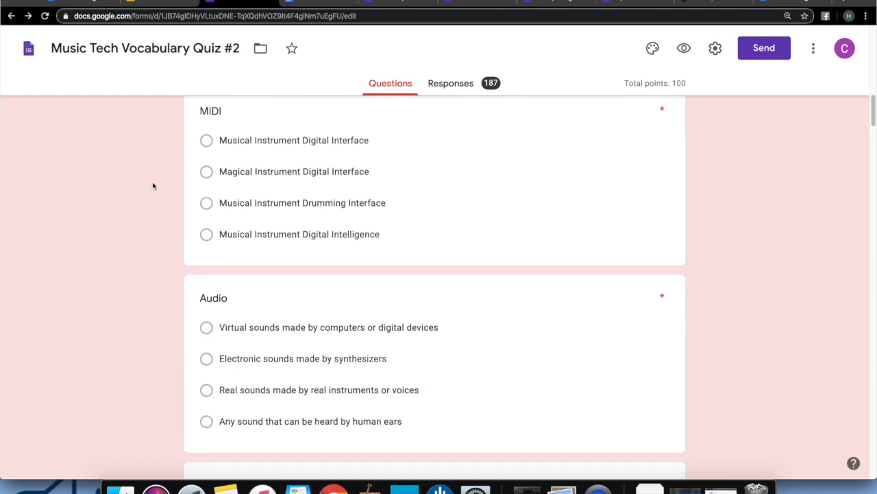
scroll(153, 185, "up", 6)
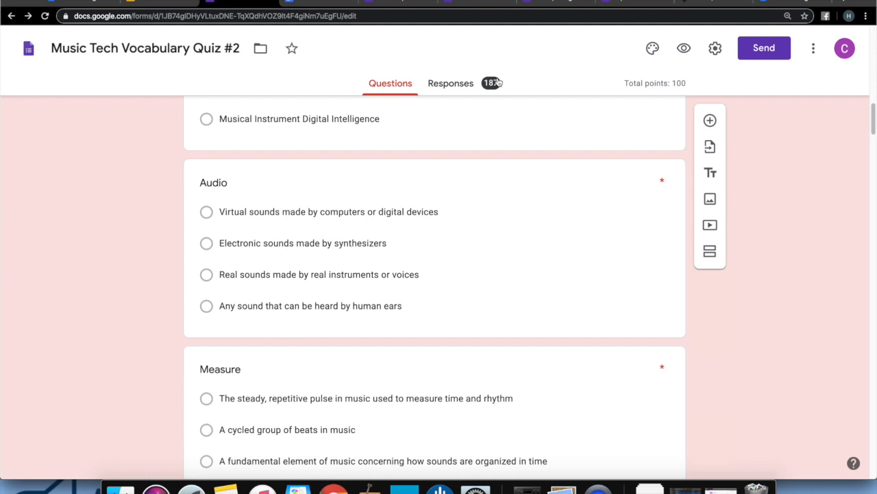
scroll(145, 196, "up", 5)
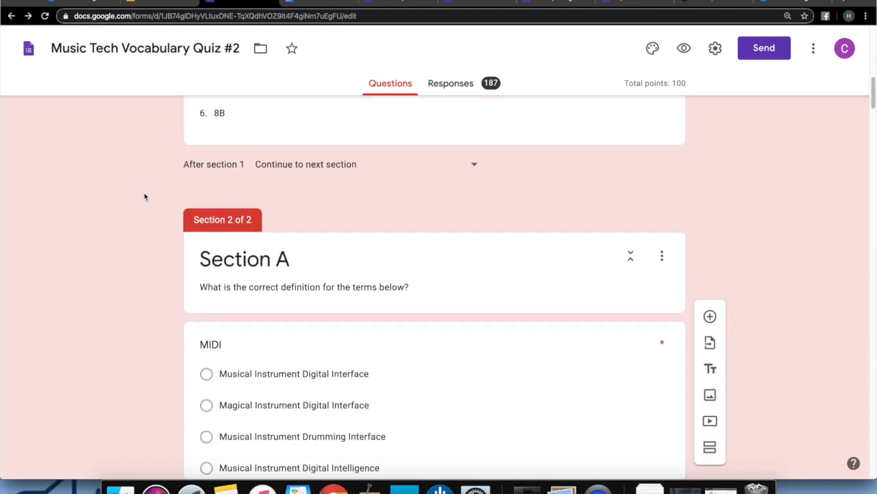
scroll(144, 197, "up", 3)
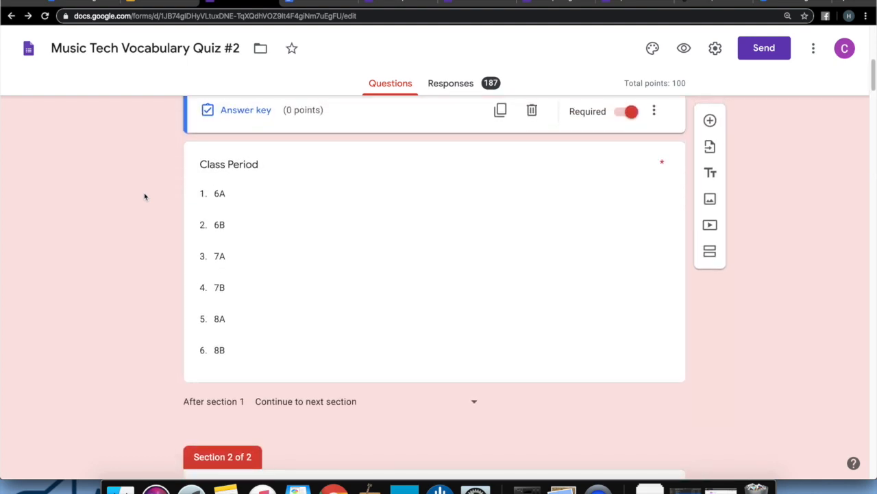
- Open the Class Period dropdown question to examine its class options, and review the form header above it
left_click(366, 225)
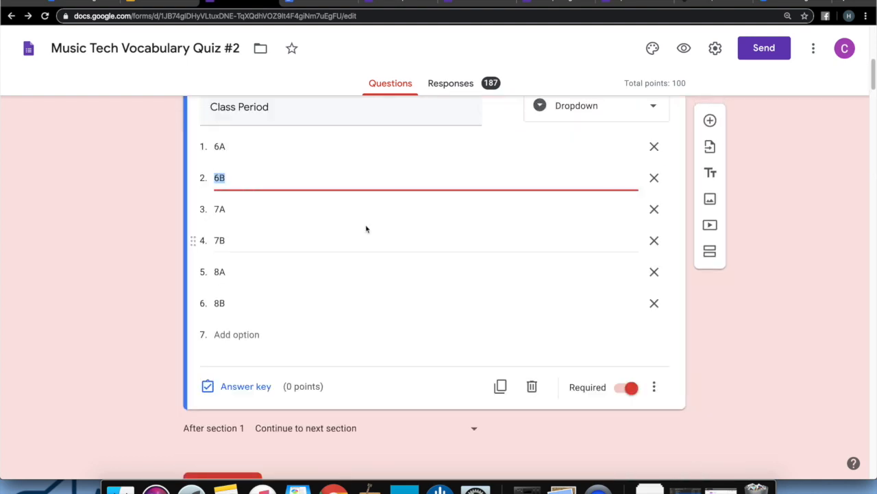
scroll(135, 228, "up", 1)
left_click(134, 228)
scroll(144, 206, "up", 5)
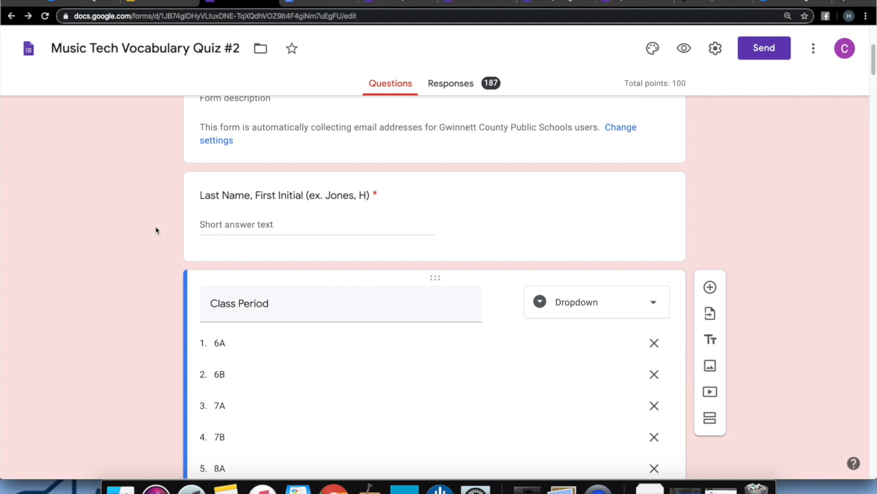
scroll(157, 231, "up", 2)
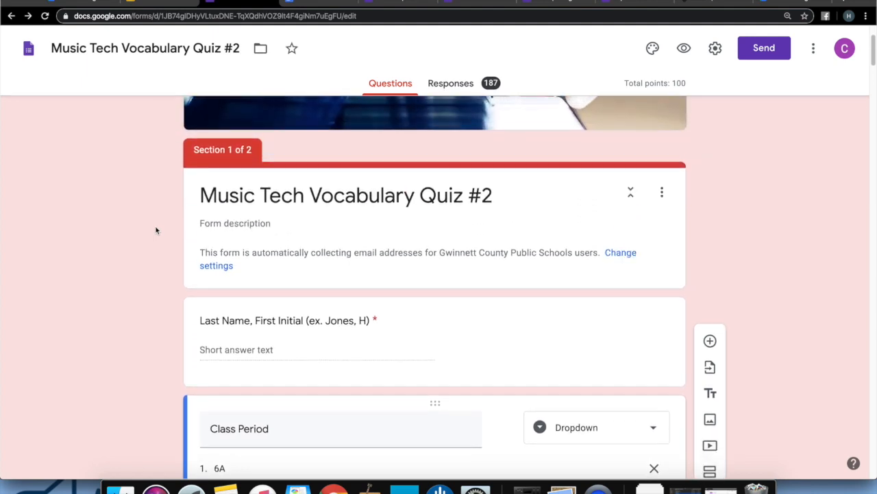
- Look through the vocabulary questions down to the picture-based Track and Track Header questions
scroll(156, 230, "down", 2)
scroll(157, 231, "down", 3)
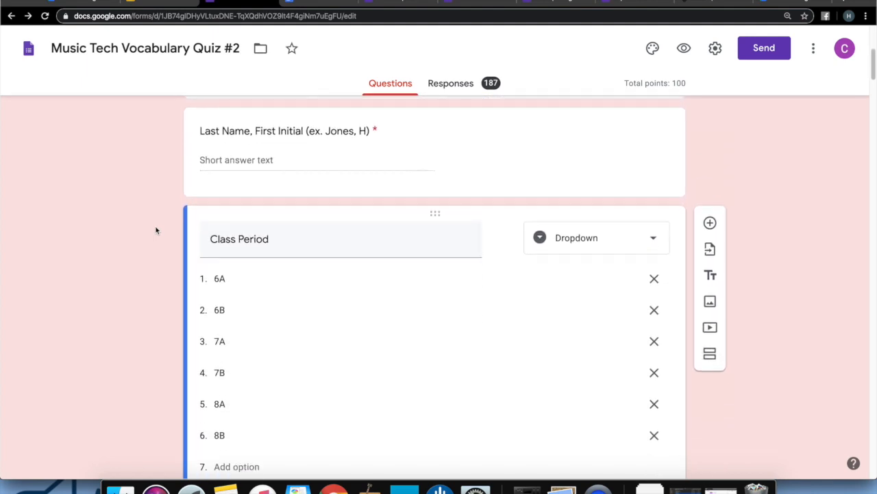
scroll(157, 230, "down", 15)
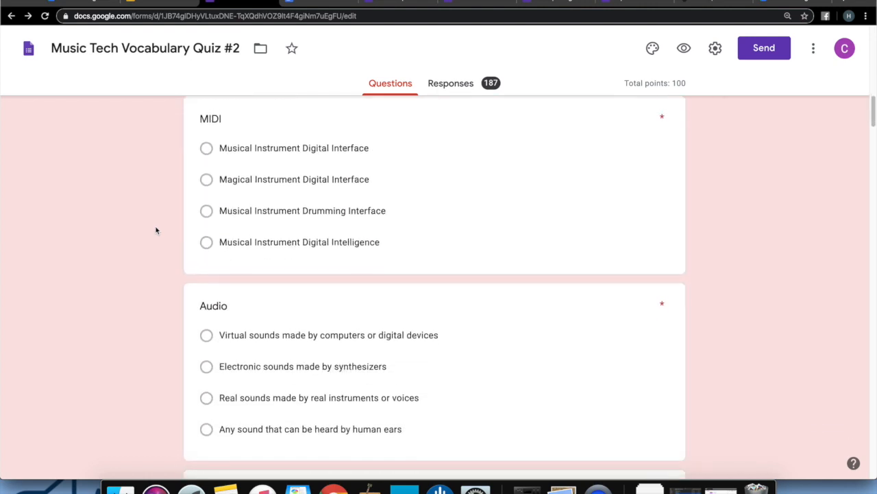
scroll(156, 231, "down", 12)
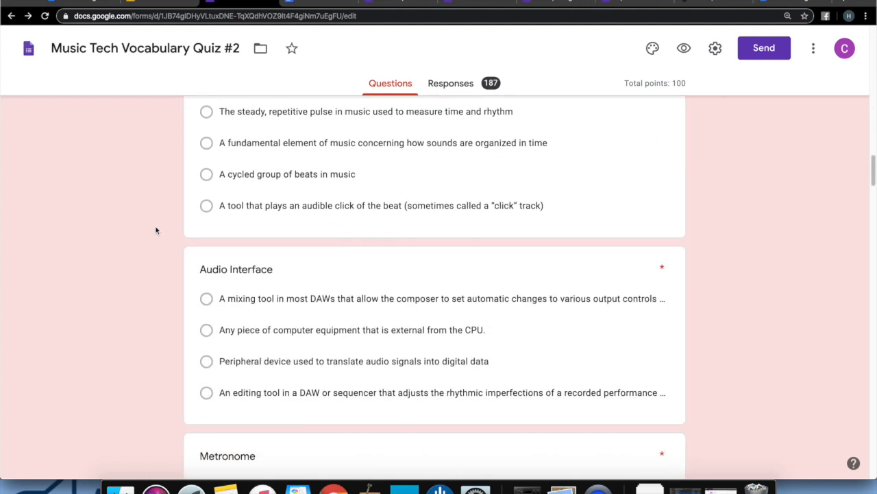
scroll(156, 230, "down", 10)
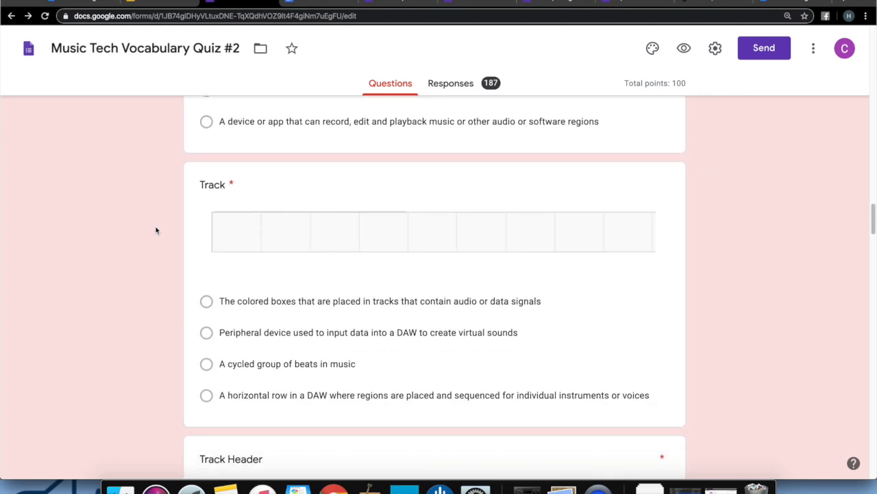
scroll(156, 230, "down", 1)
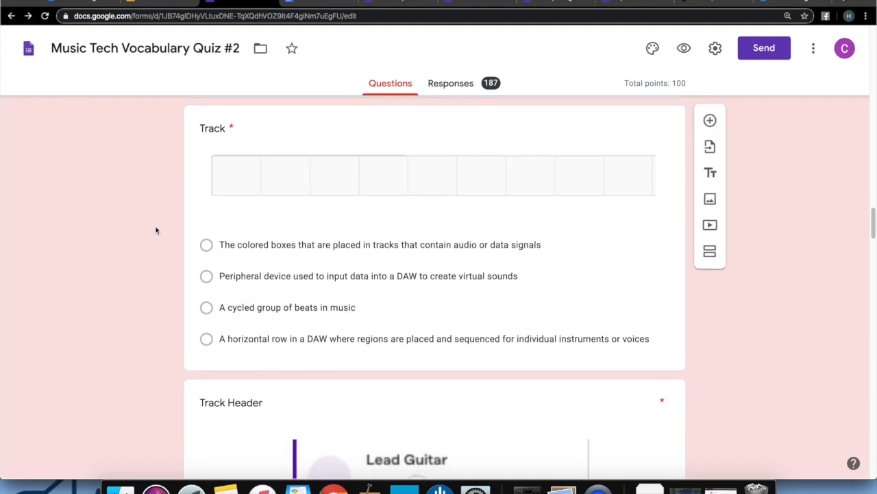
scroll(156, 230, "down", 6)
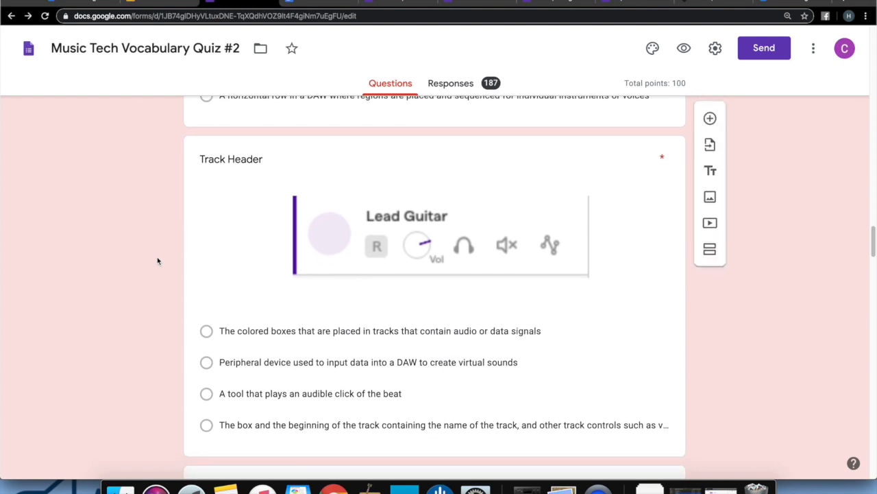
scroll(153, 267, "up", 5)
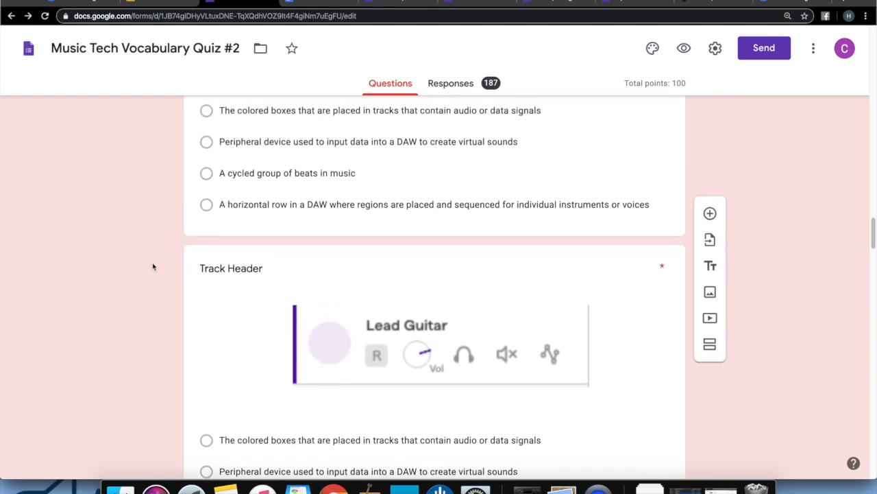
scroll(153, 267, "up", 1)
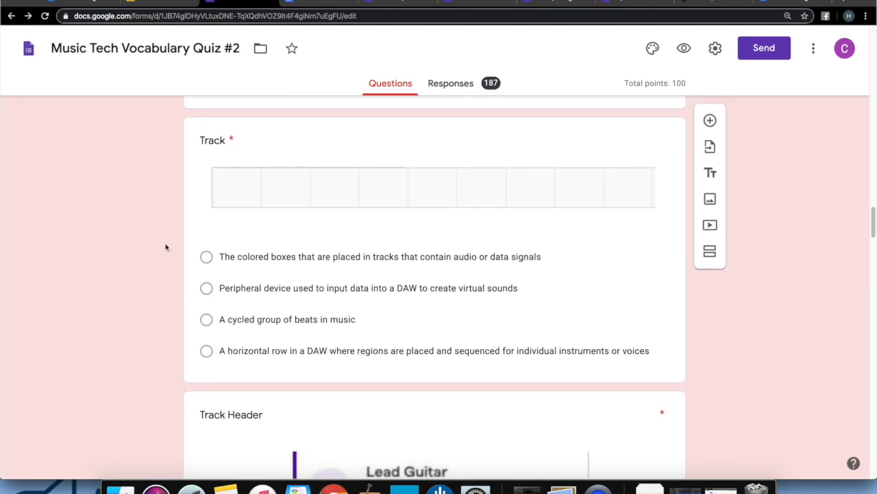
- Open the Track question and examine its image, answer options and marked correct answer
left_click(208, 227)
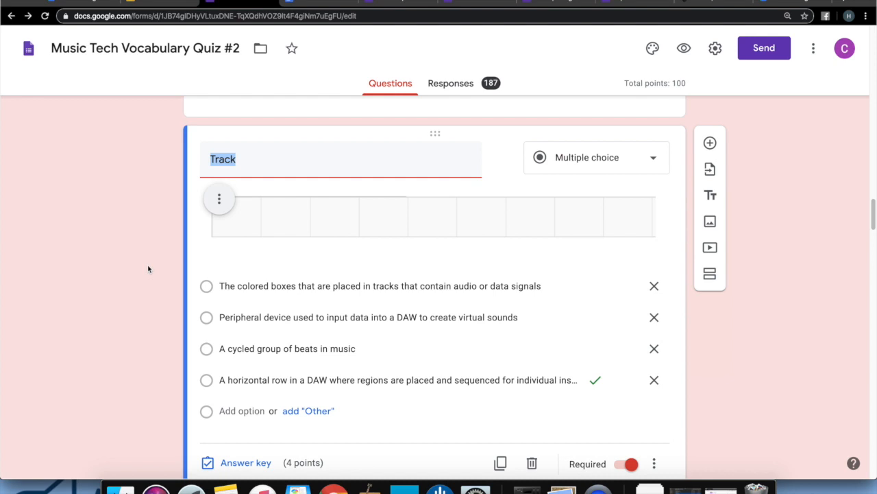
scroll(147, 268, "up", 1)
scroll(147, 269, "down", 3)
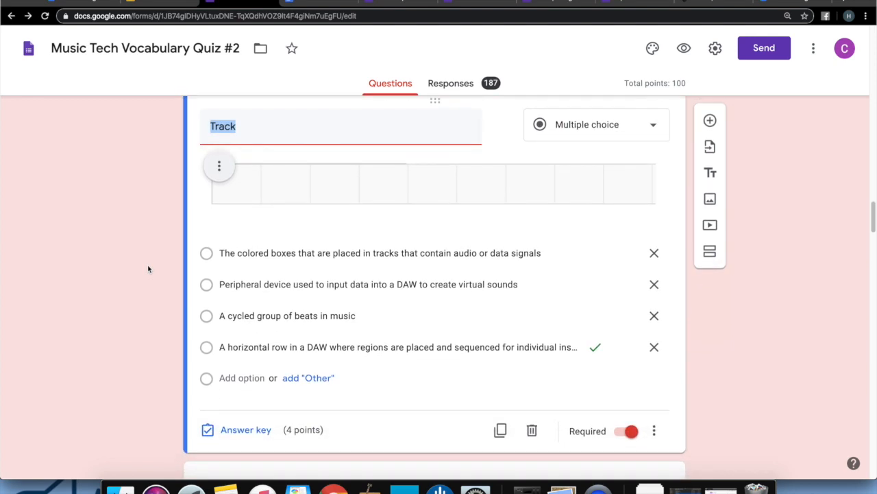
scroll(148, 269, "up", 1)
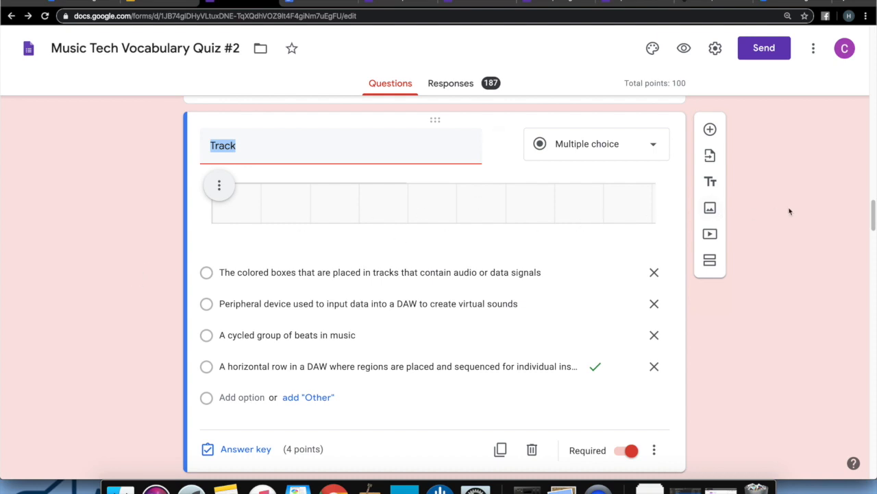
- Open the video picker for adding a YouTube video to the quiz, and close it without selecting one
left_click(710, 234)
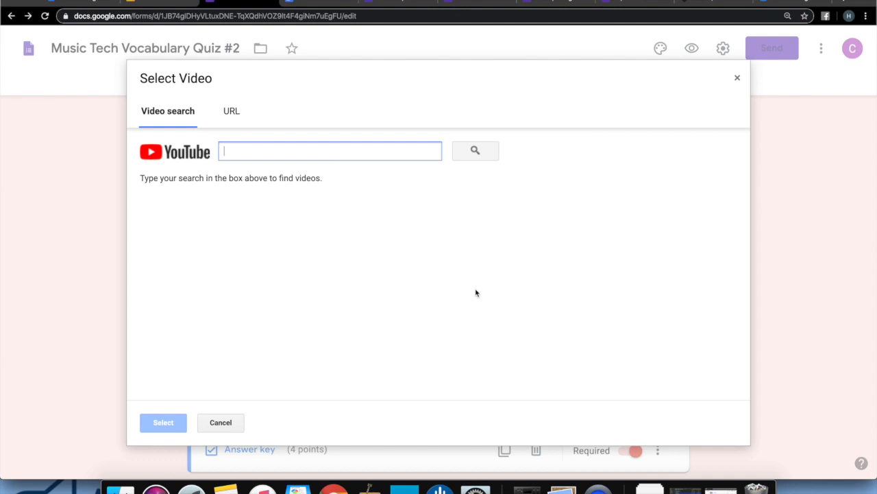
left_click(736, 79)
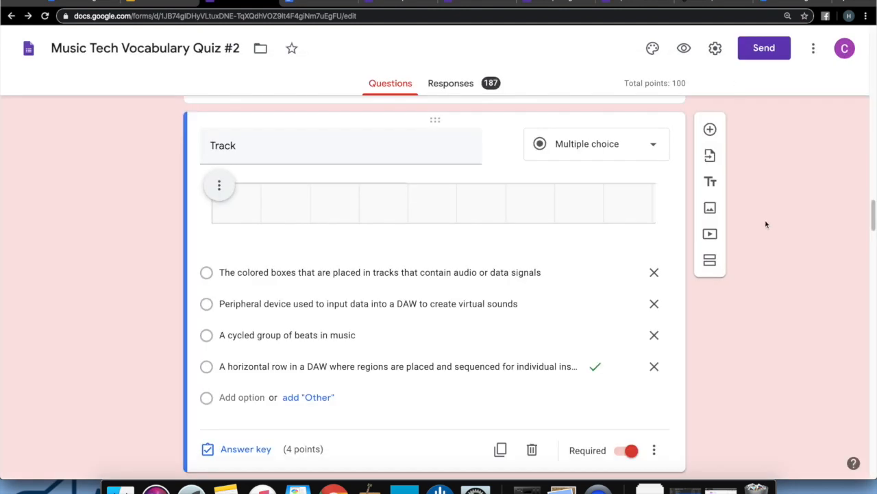
scroll(767, 224, "up", 2)
scroll(766, 224, "down", 2)
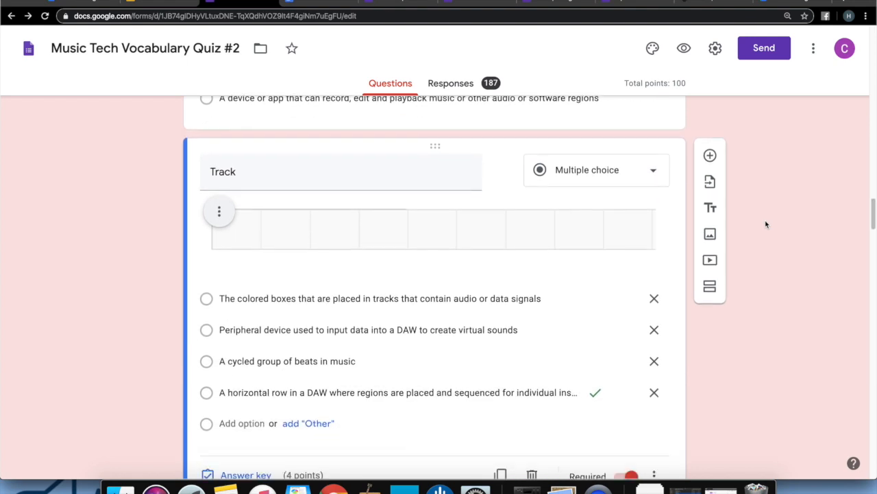
scroll(766, 224, "down", 1)
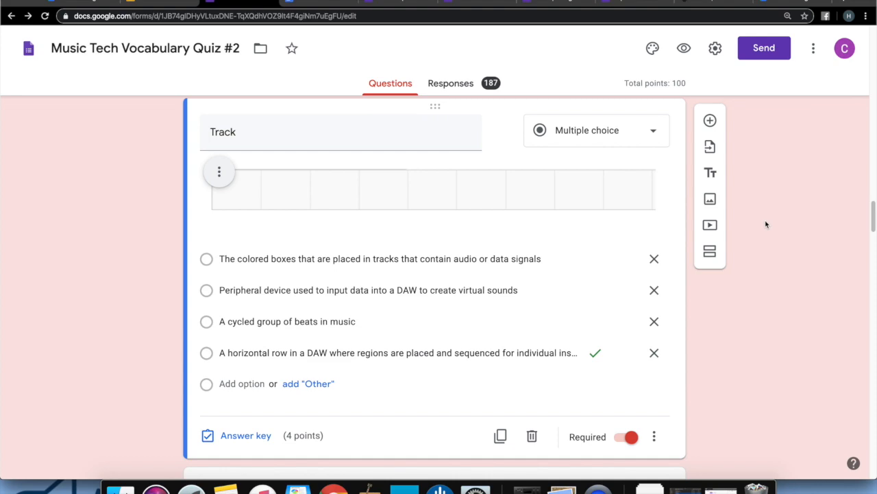
scroll(766, 224, "up", 4)
scroll(766, 225, "up", 1)
scroll(766, 224, "down", 5)
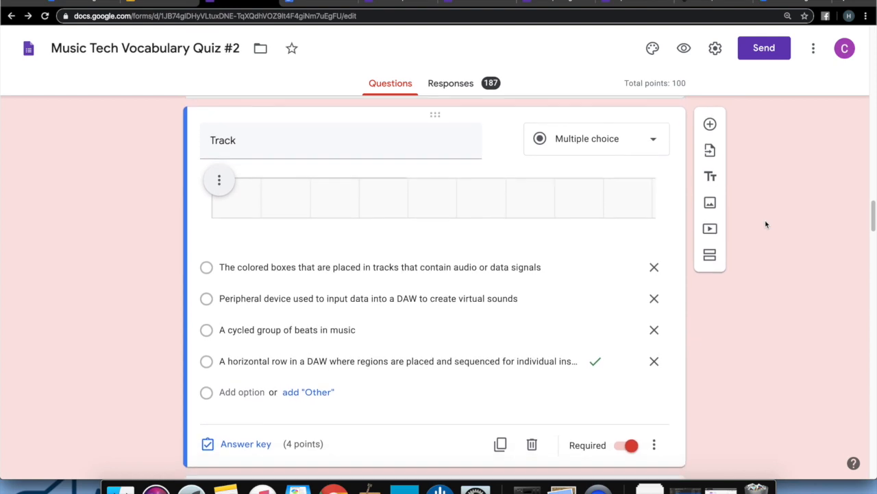
scroll(766, 224, "down", 1)
scroll(766, 224, "up", 1)
scroll(766, 224, "down", 1)
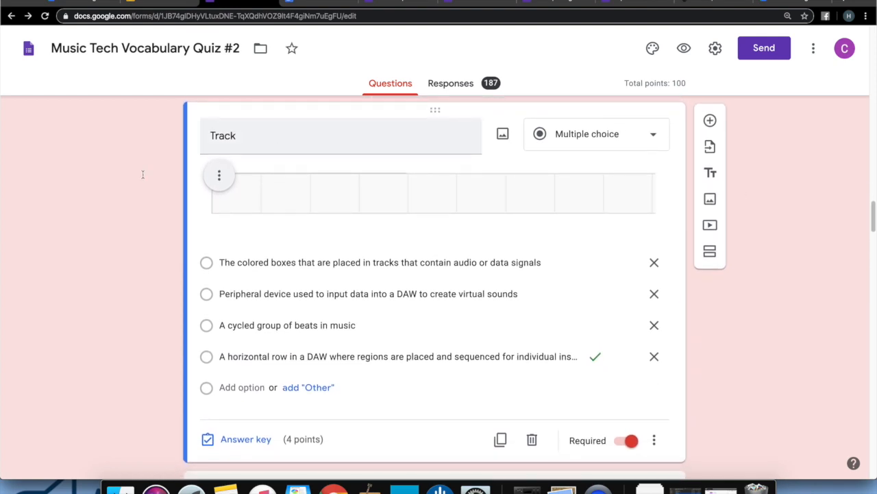
- Show the quiz's response summary and examine the insights, points distribution and student score list
scroll(142, 209, "up", 10)
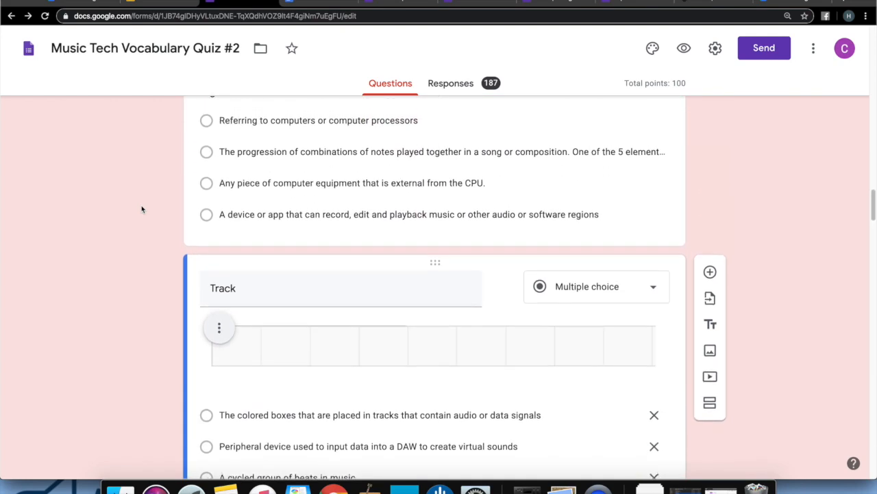
scroll(141, 209, "up", 20)
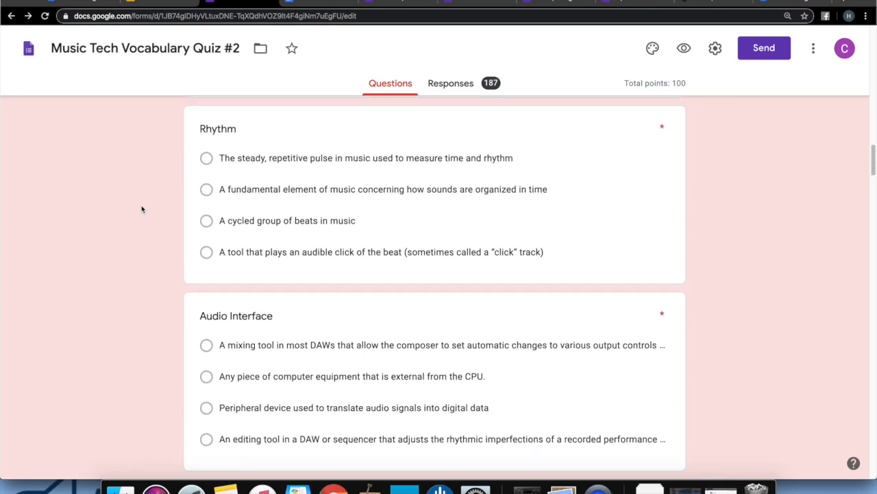
scroll(141, 205, "up", 10)
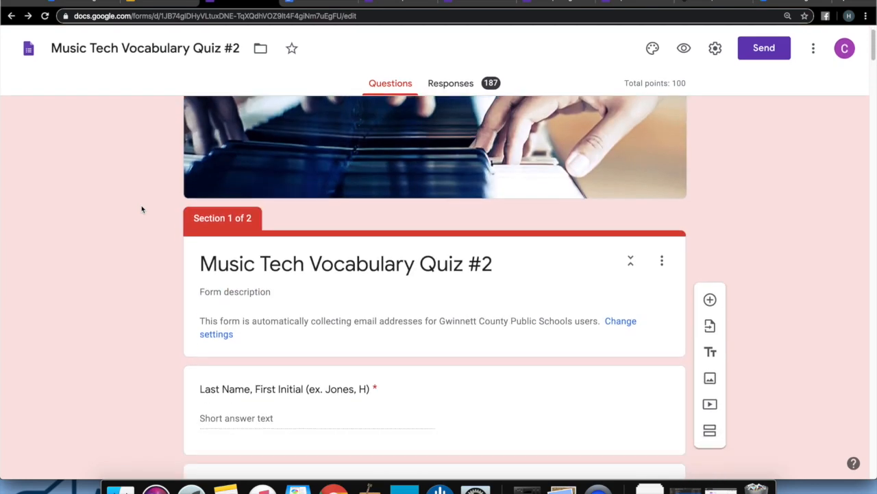
left_click(459, 83)
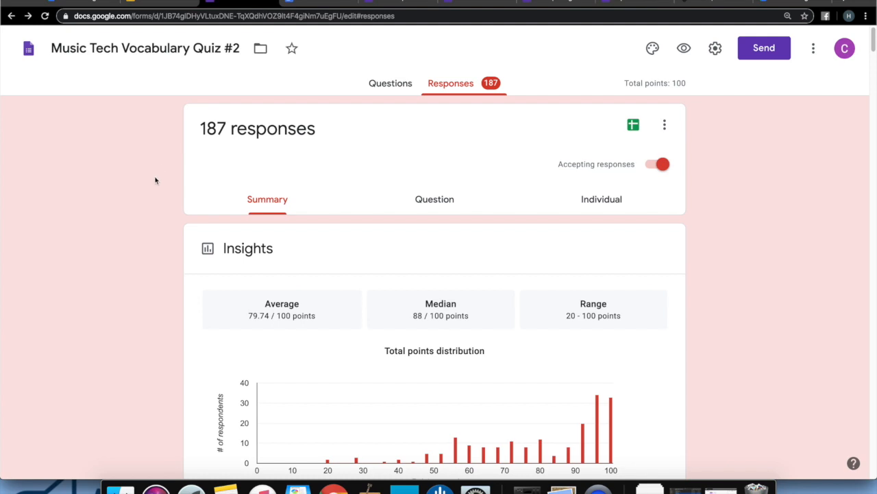
scroll(162, 235, "down", 5)
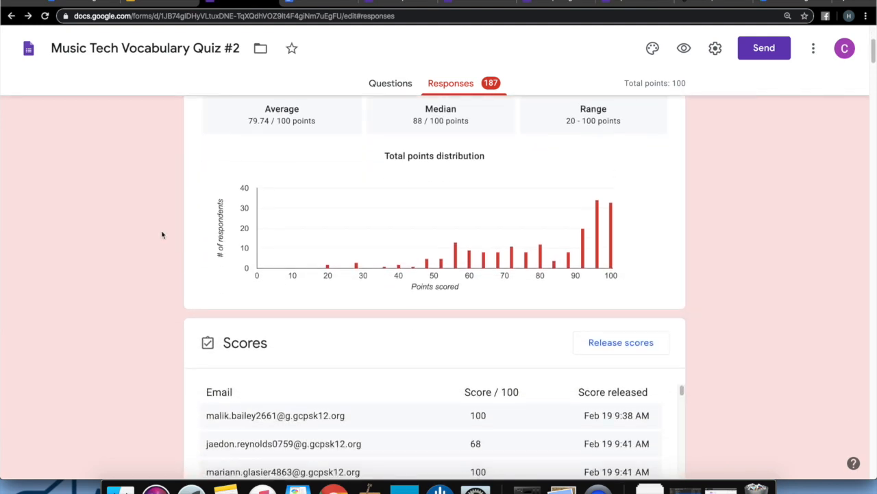
scroll(162, 235, "down", 4)
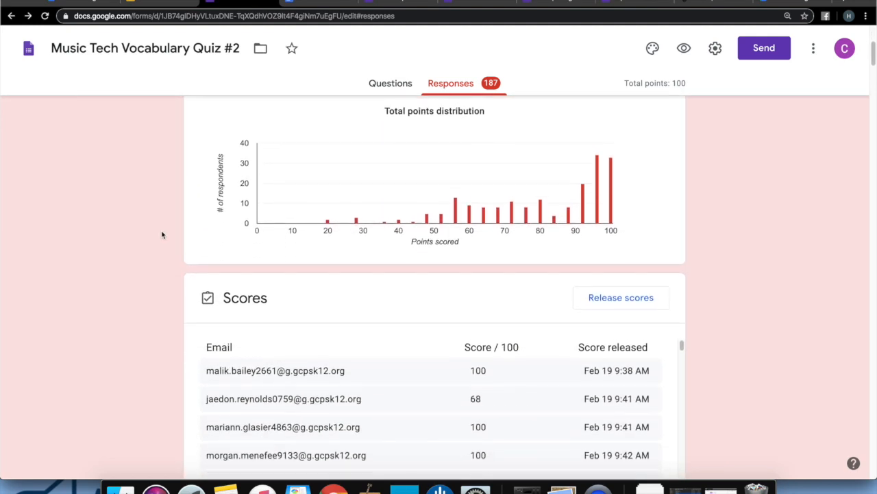
- Examine the answer chart for the MIDI question in Section A of the response summary
scroll(162, 235, "down", 15)
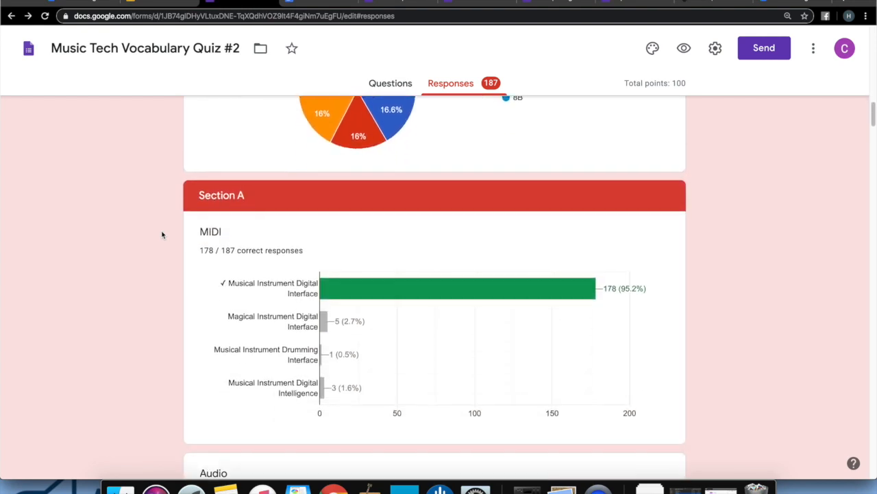
scroll(163, 235, "down", 4)
scroll(163, 236, "up", 5)
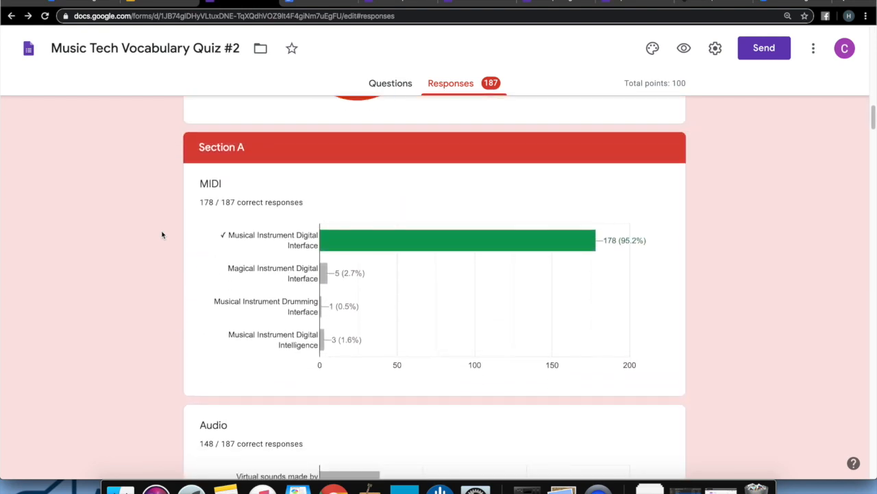
scroll(163, 236, "down", 1)
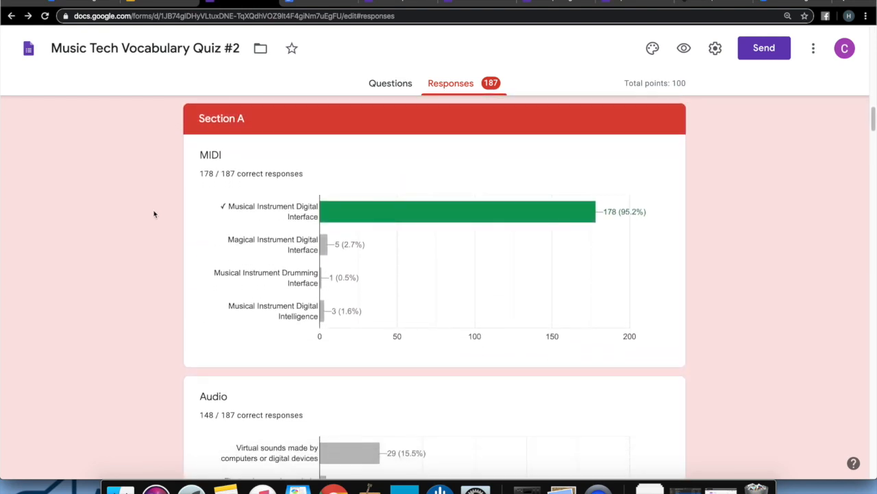
scroll(153, 295, "down", 1)
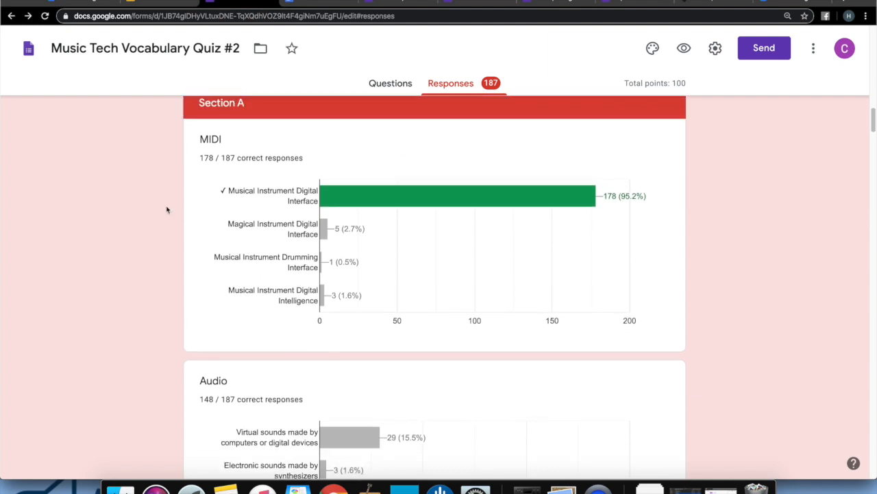
scroll(167, 209, "up", 1)
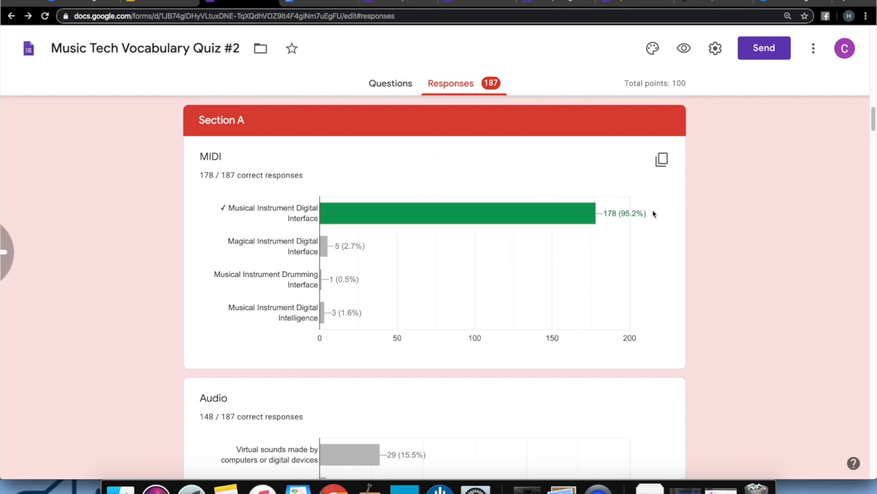
- Compare the answer charts for the Measure, DAW, Rhythm, Audio Interface and Metronome questions
scroll(653, 214, "down", 4)
scroll(653, 214, "down", 10)
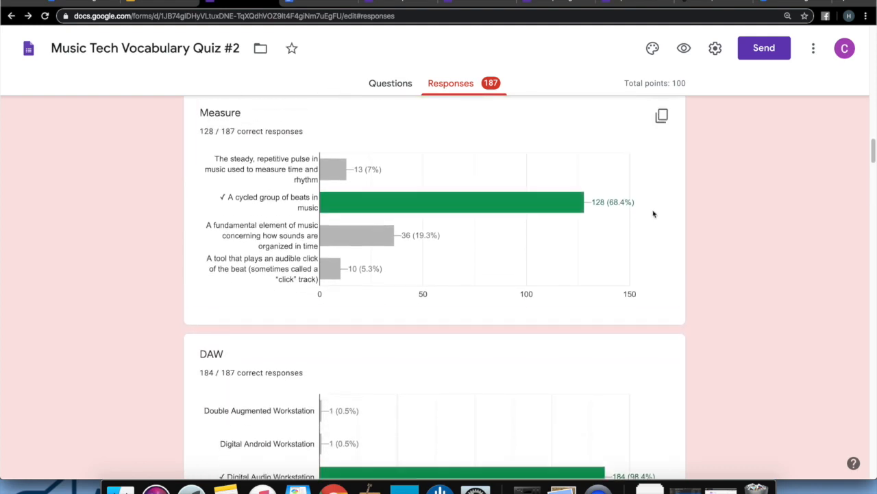
scroll(652, 213, "up", 1)
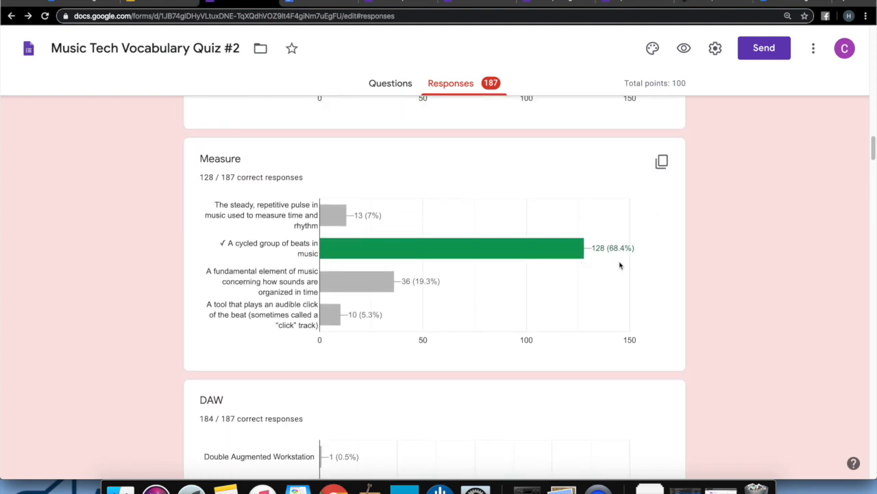
scroll(620, 264, "down", 6)
scroll(621, 265, "down", 5)
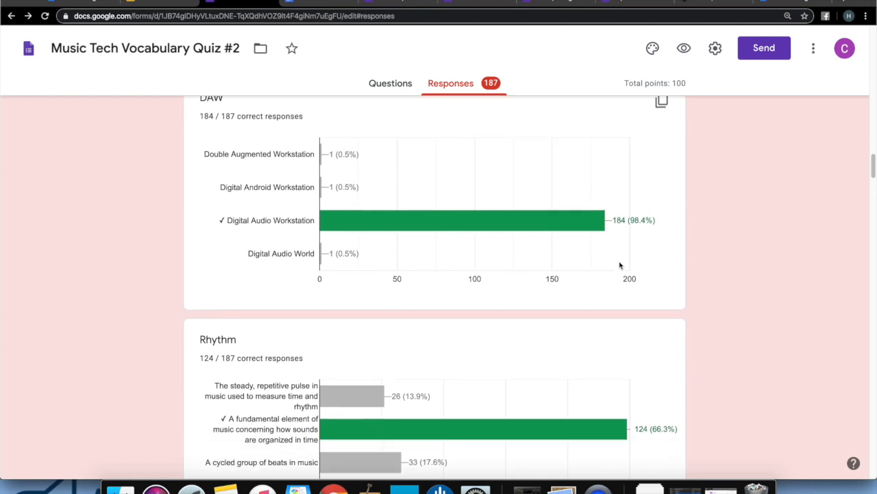
scroll(620, 265, "up", 3)
scroll(620, 266, "down", 10)
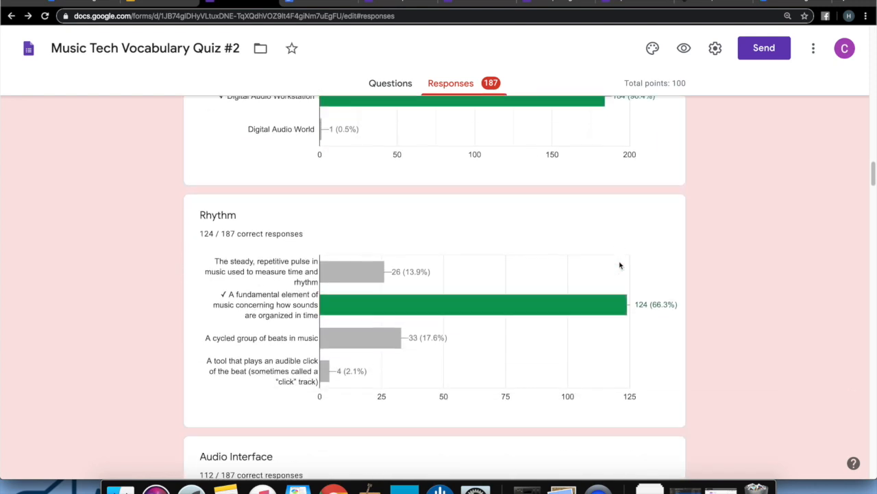
scroll(620, 266, "down", 1)
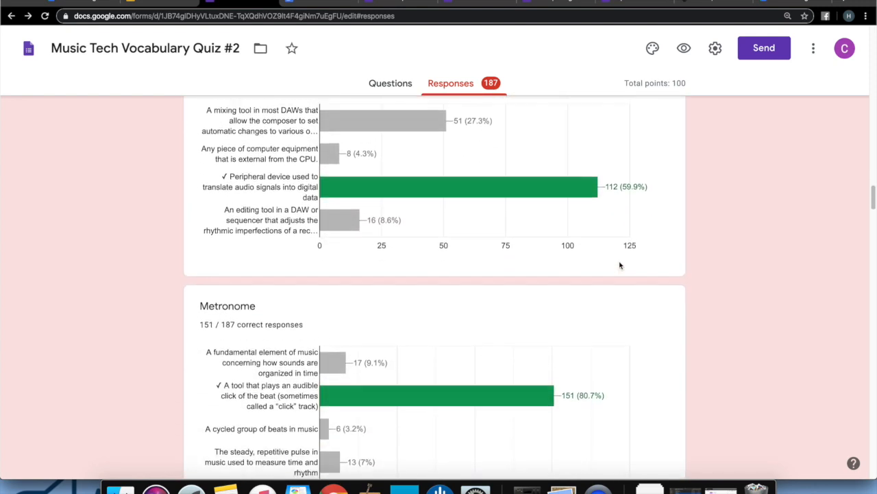
scroll(621, 266, "up", 3)
scroll(621, 265, "down", 2)
scroll(621, 266, "down", 1)
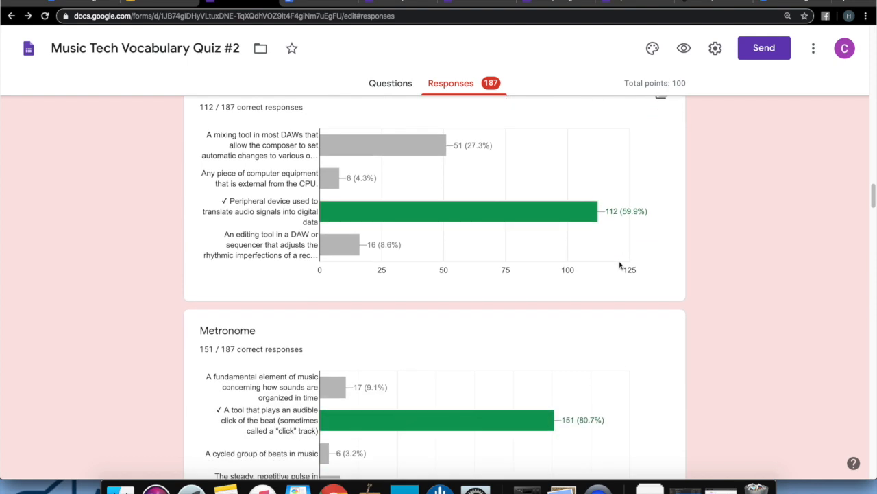
scroll(621, 266, "down", 5)
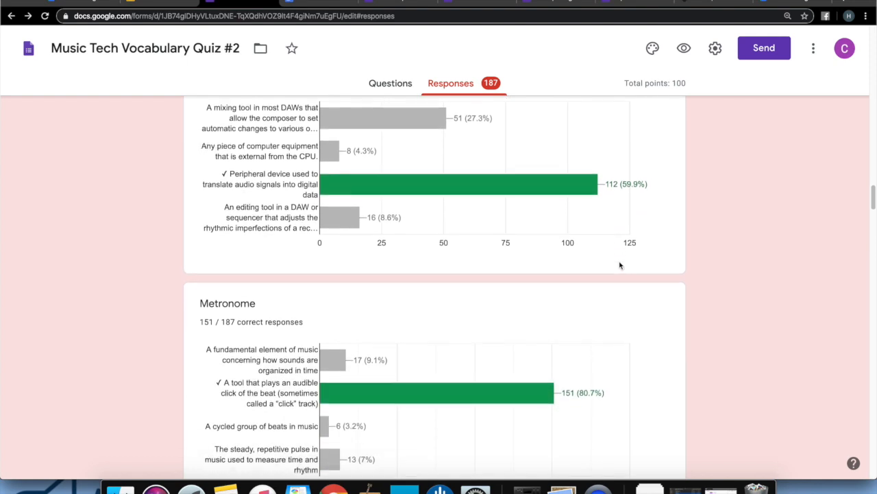
- Look through the remaining answer charts, from Digital and BPM down to Interval and Melodic
scroll(620, 265, "down", 15)
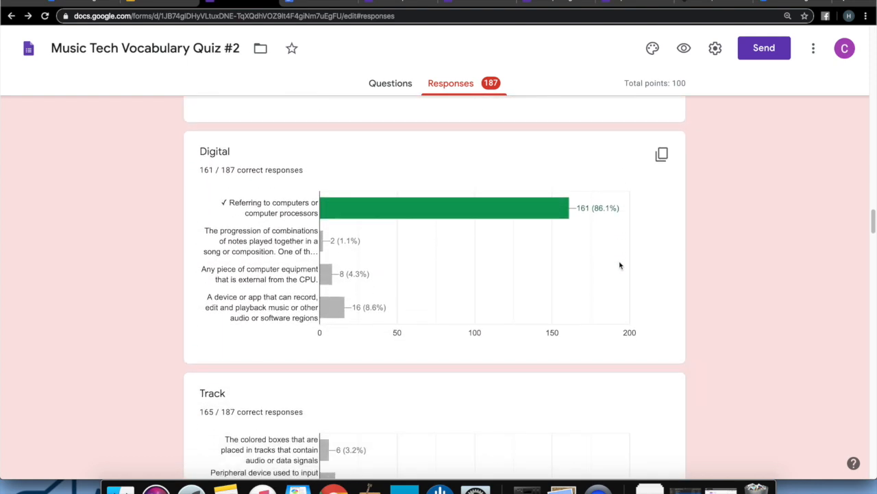
scroll(621, 265, "down", 6)
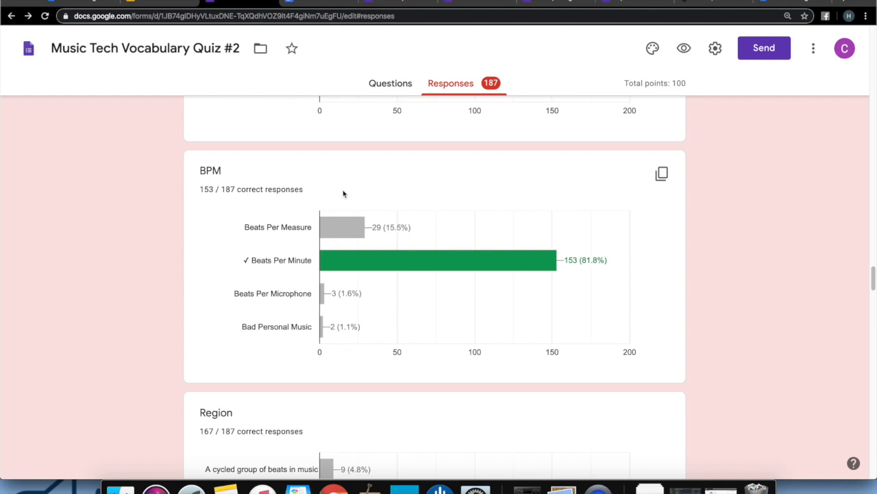
scroll(216, 267, "down", 5)
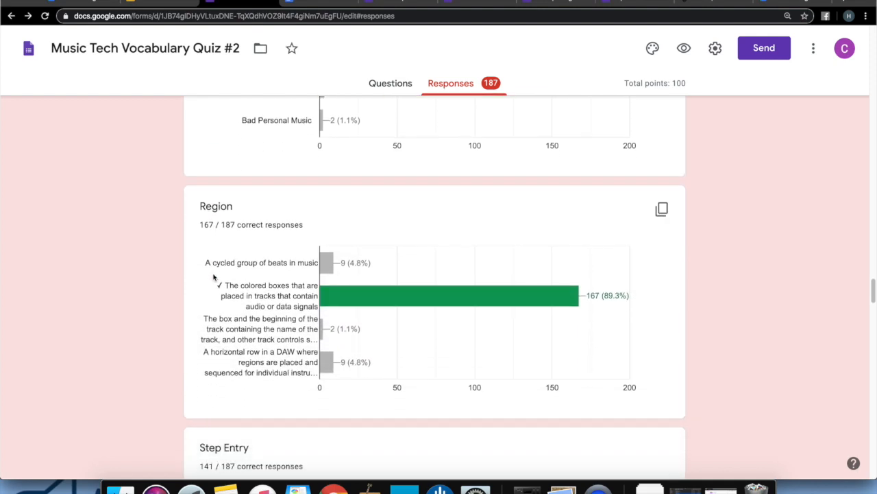
scroll(150, 255, "down", 4)
scroll(151, 256, "down", 6)
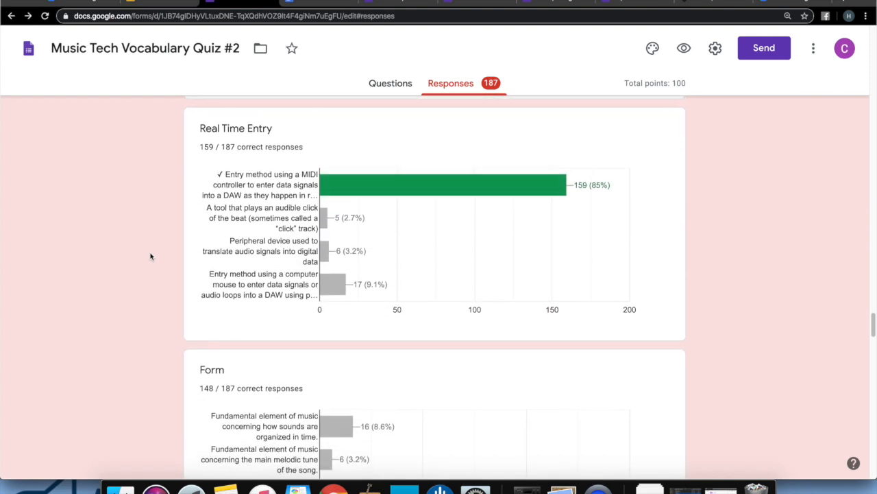
scroll(151, 257, "down", 6)
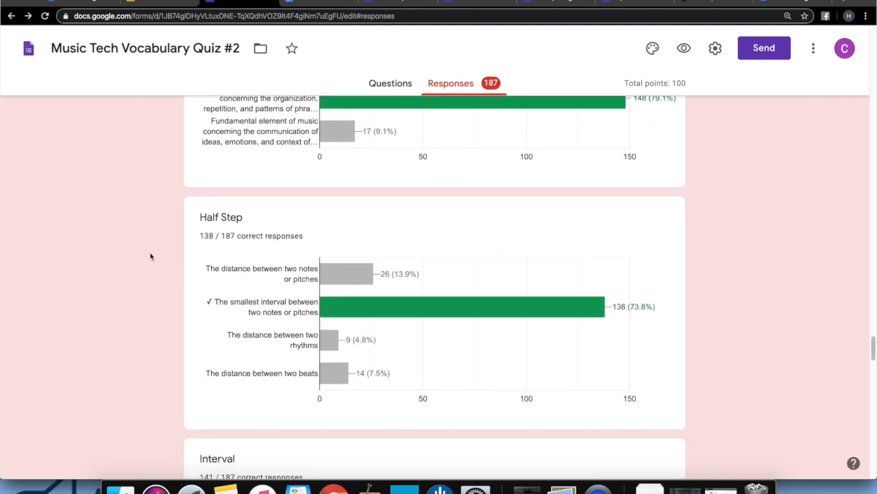
scroll(151, 256, "down", 15)
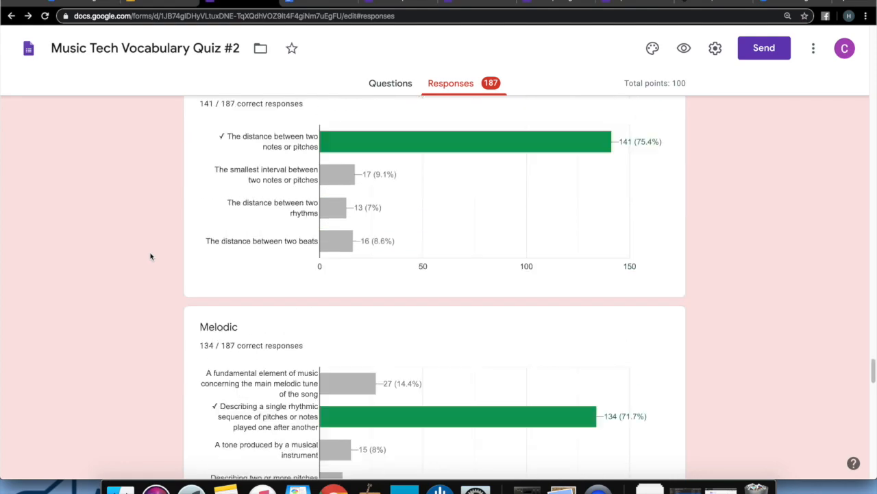
- Create a new spreadsheet as the destination for the quiz responses
scroll(151, 256, "up", 20)
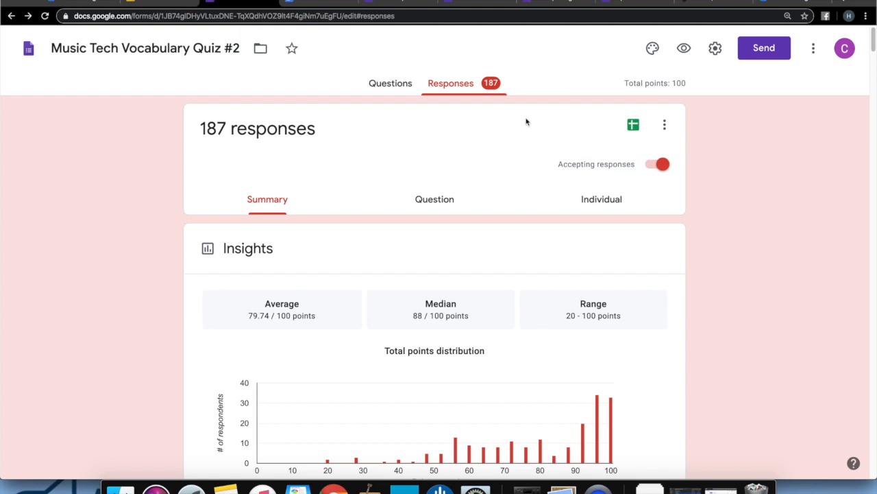
left_click(633, 126)
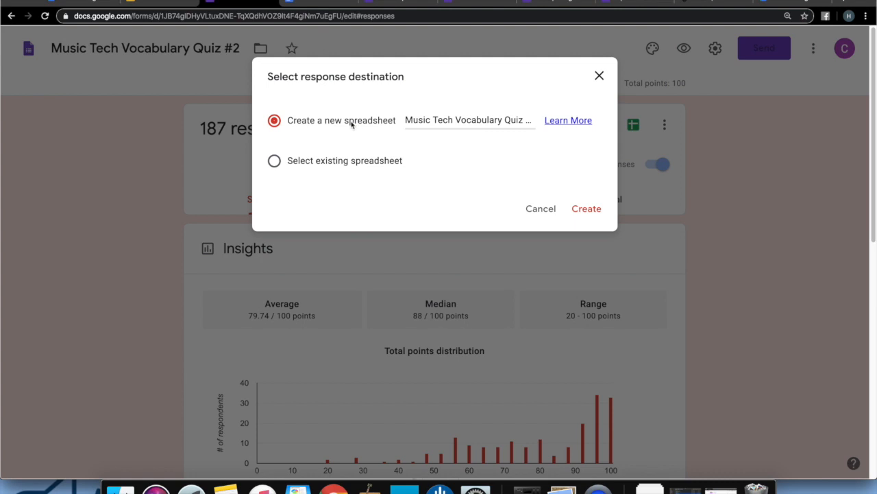
left_click(584, 209)
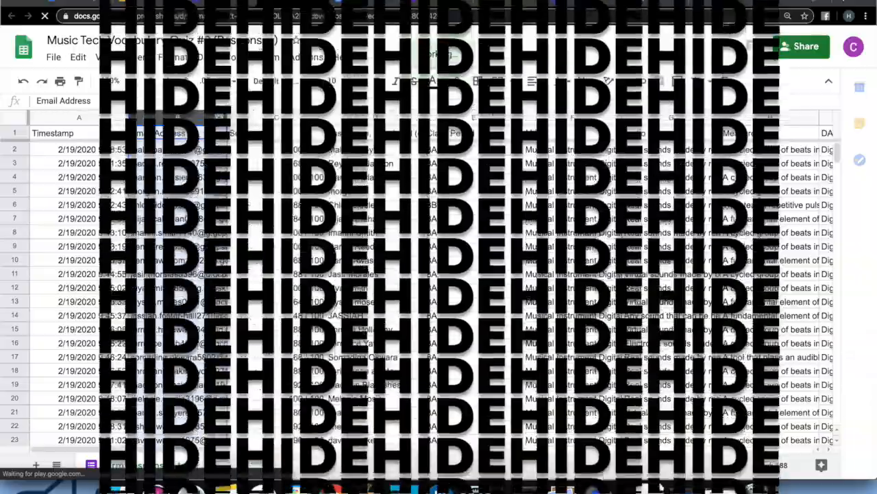
- Hide the Email Address column and the Last Name, First Initial column in the response sheet
key("super+v")
right_click(219, 118)
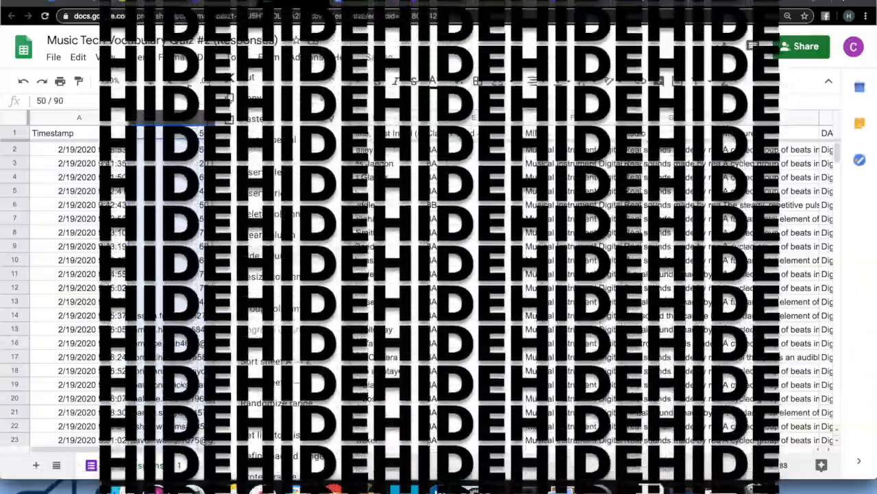
left_click(258, 254)
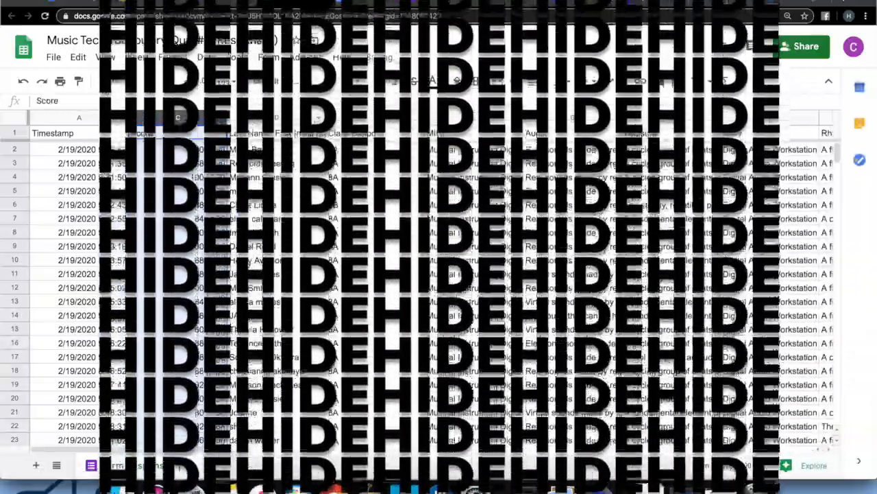
right_click(312, 118)
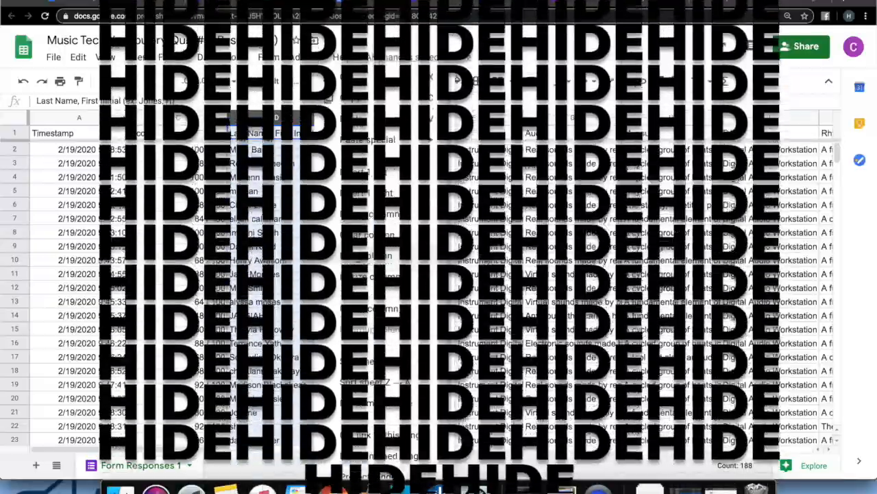
left_click(366, 255)
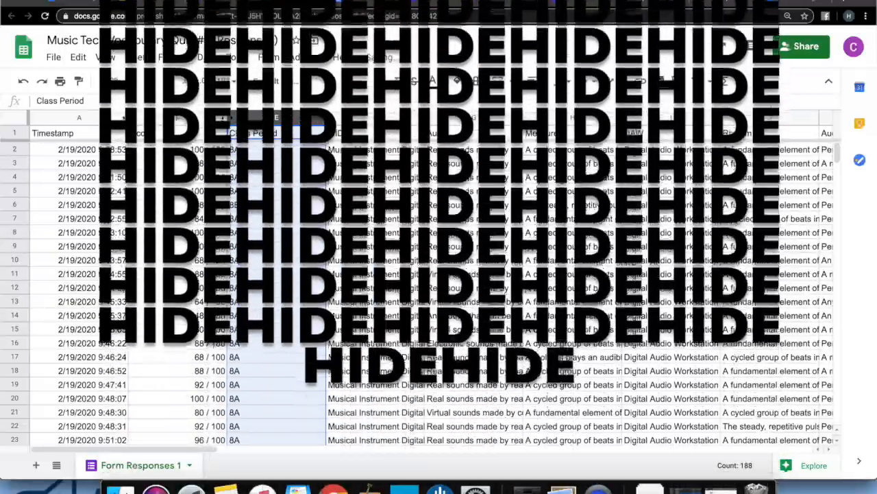
- Look through the Score and Class Period columns for all response rows, and return to the first row
left_click(198, 246)
scroll(294, 234, "down", 2)
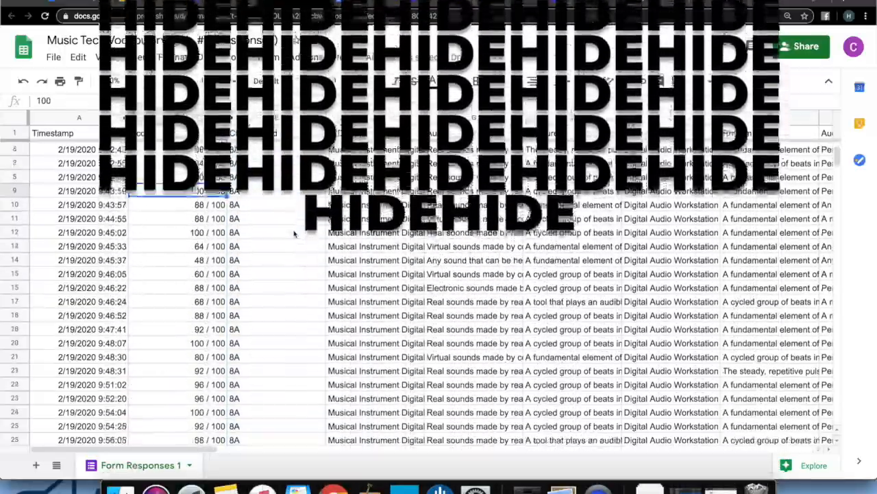
scroll(294, 234, "down", 8)
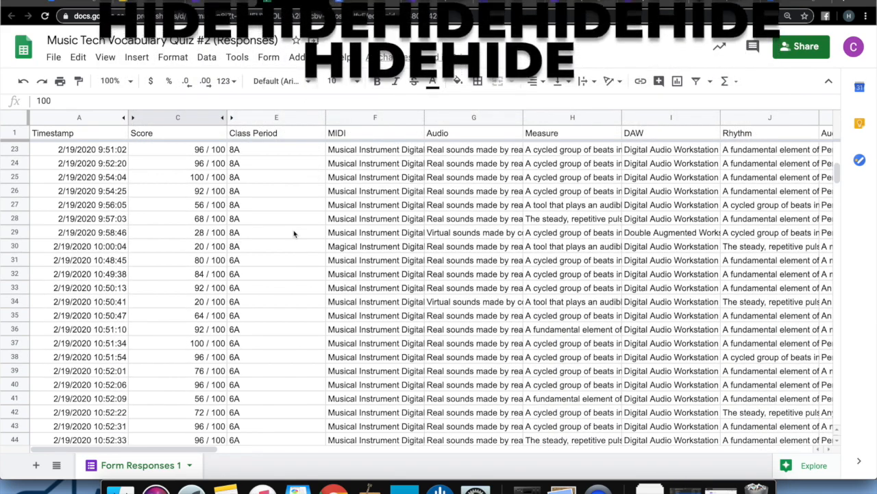
scroll(201, 256, "down", 9)
scroll(203, 259, "down", 20)
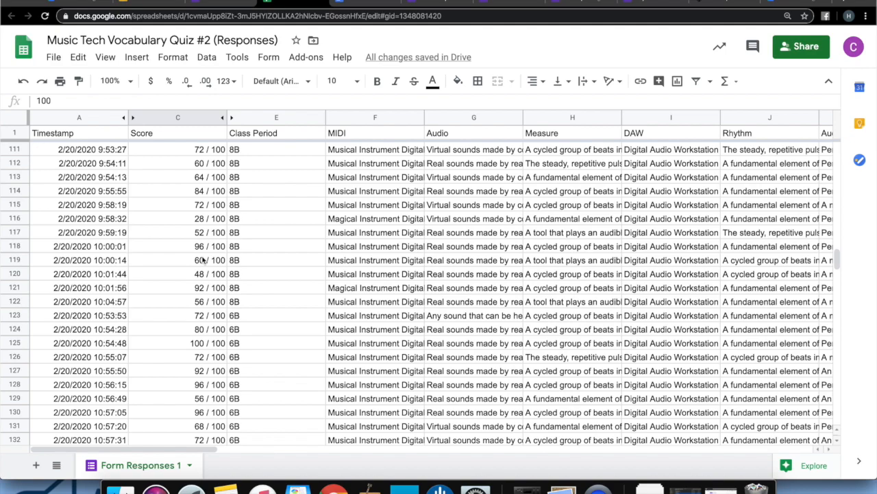
scroll(203, 260, "down", 20)
scroll(203, 260, "up", 20)
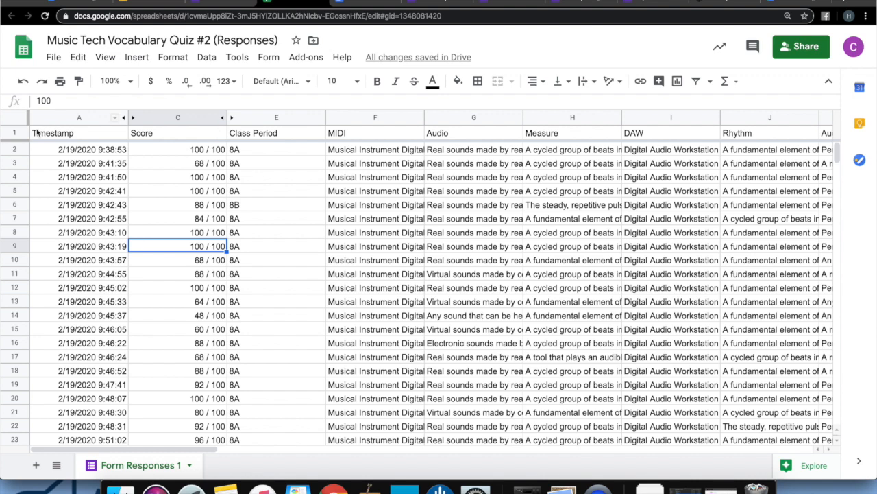
- Select the header row and create a filter covering every column of the response sheet
left_click(15, 133)
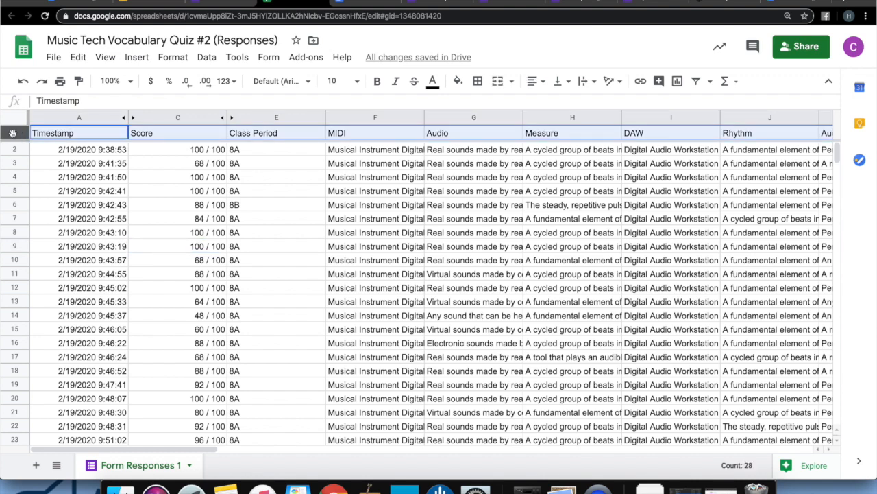
left_click(696, 83)
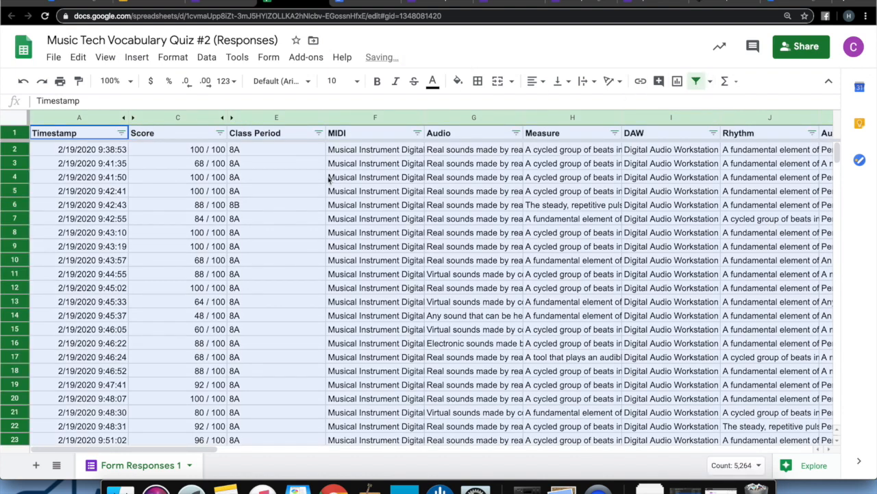
left_click(309, 177)
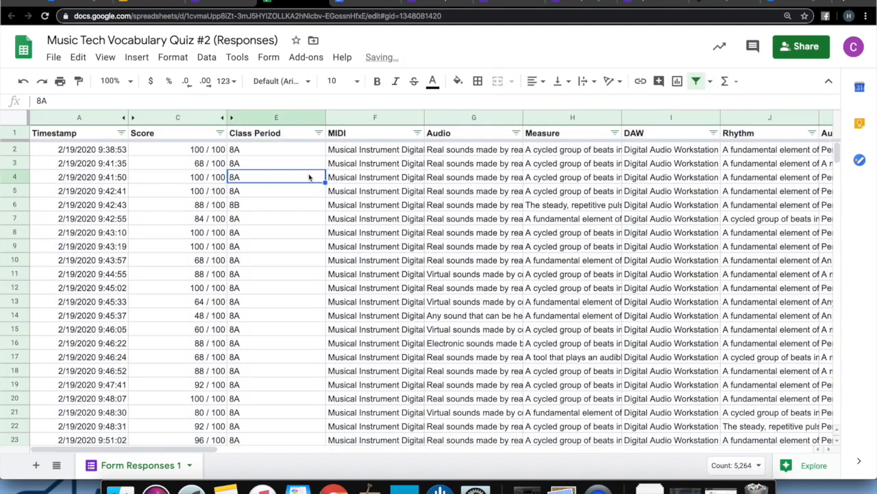
- Filter the Class Period column by values so that only the 6A responses are shown
left_click(319, 133)
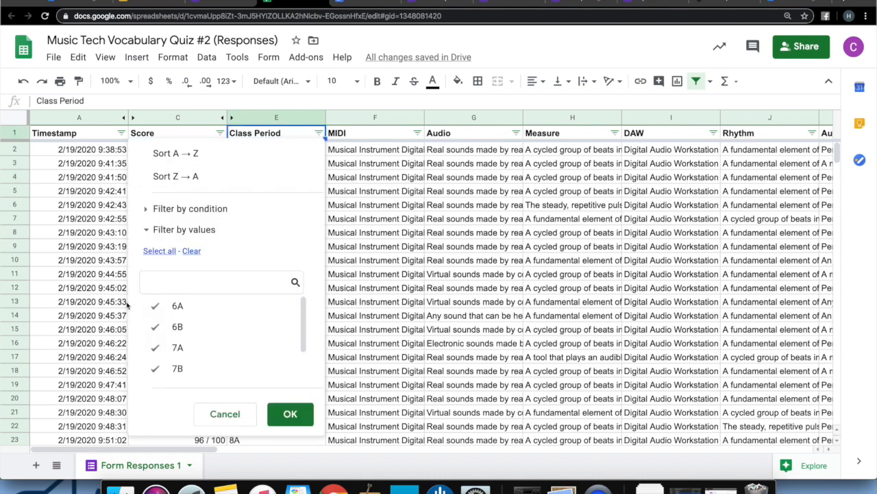
left_click(192, 251)
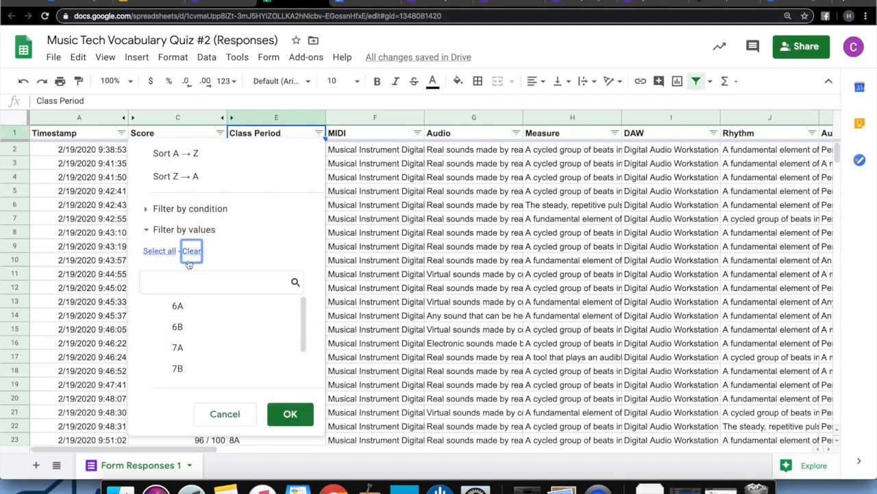
left_click(178, 306)
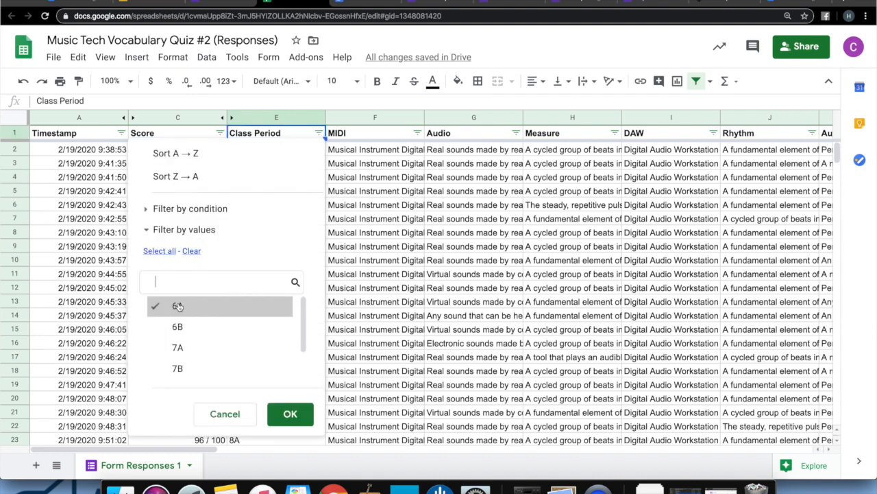
left_click(290, 414)
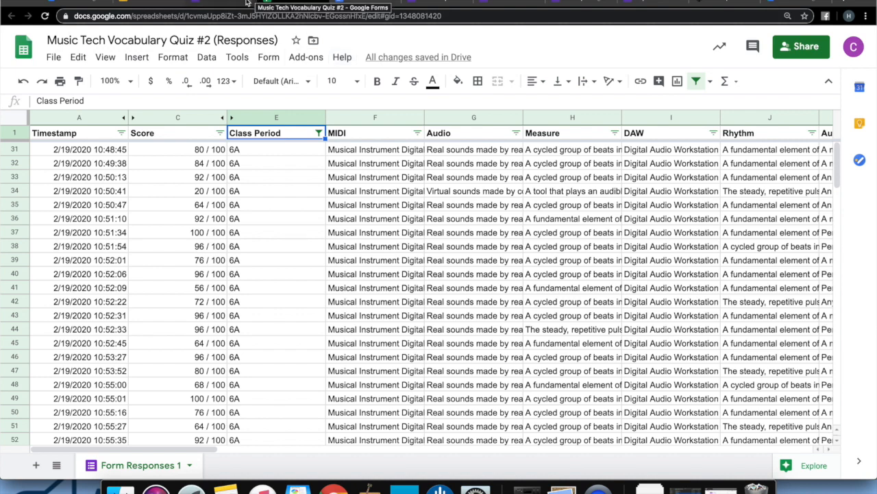
- Switch to the Intro to Recording & Mics document, look through its pages down to Balance and Pan, and return to the beginning
left_click(361, 3)
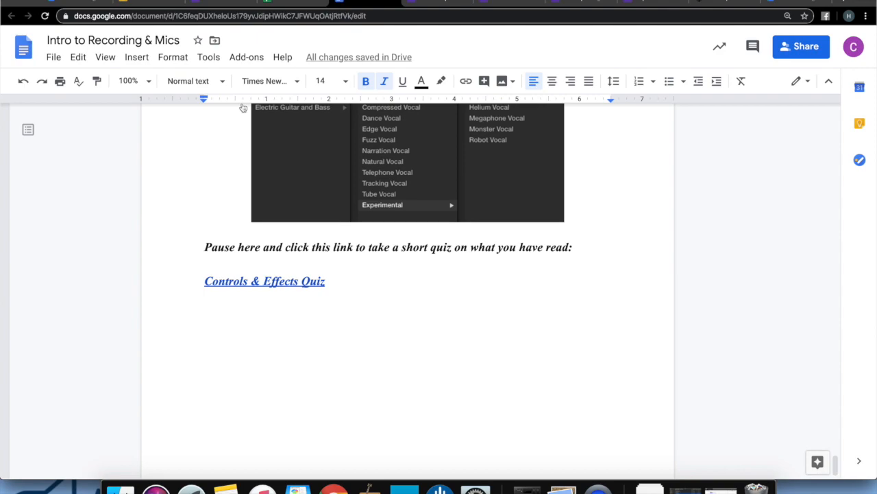
scroll(173, 196, "up", 20)
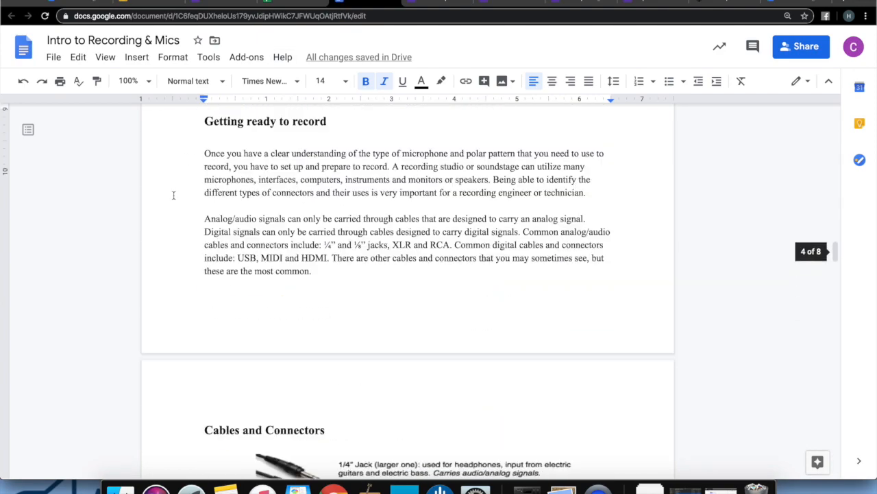
scroll(173, 195, "up", 10)
scroll(173, 195, "down", 1)
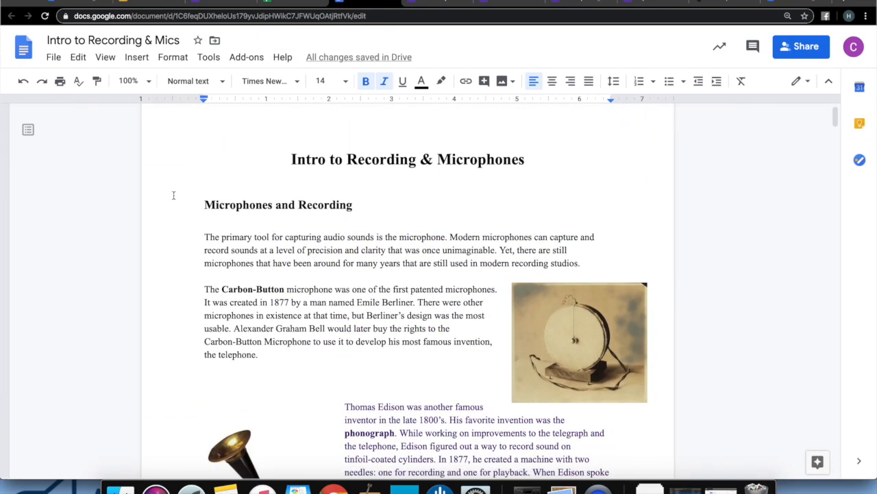
scroll(174, 195, "down", 1)
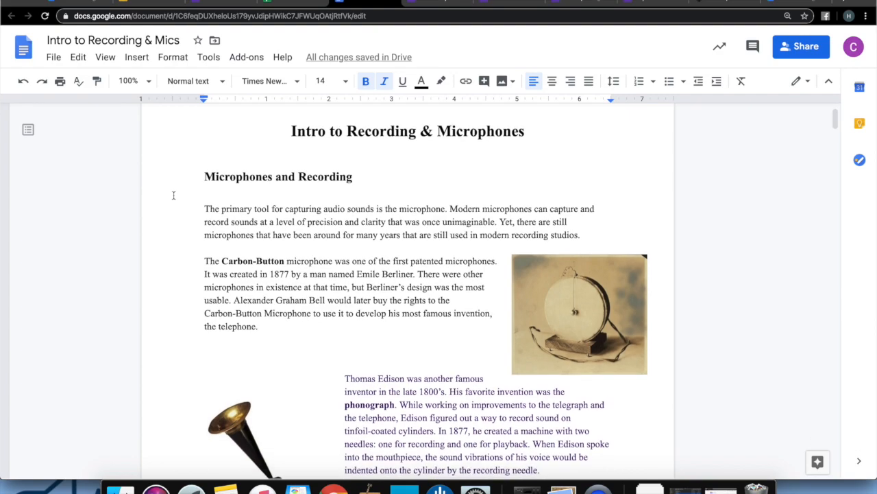
scroll(174, 195, "down", 10)
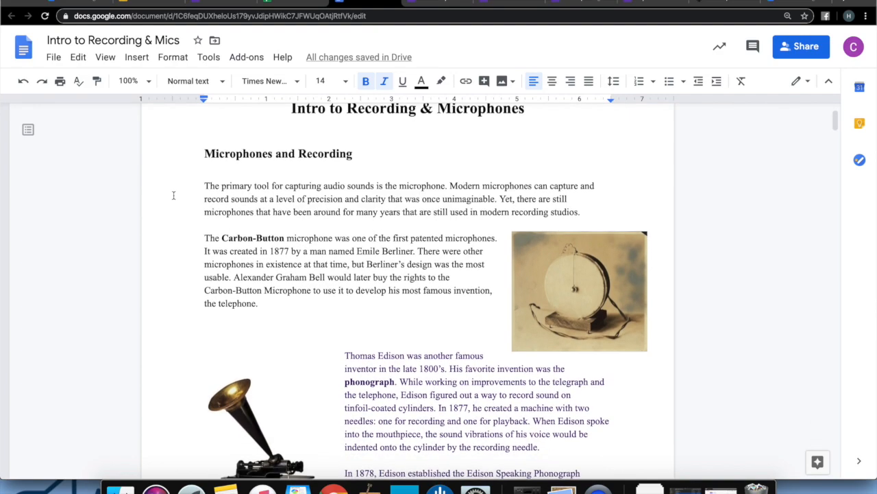
scroll(174, 196, "down", 20)
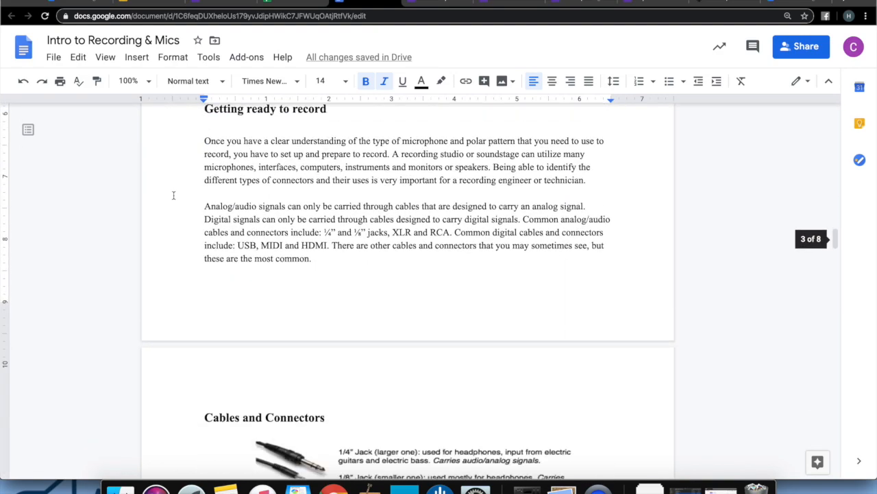
scroll(174, 193, "down", 20)
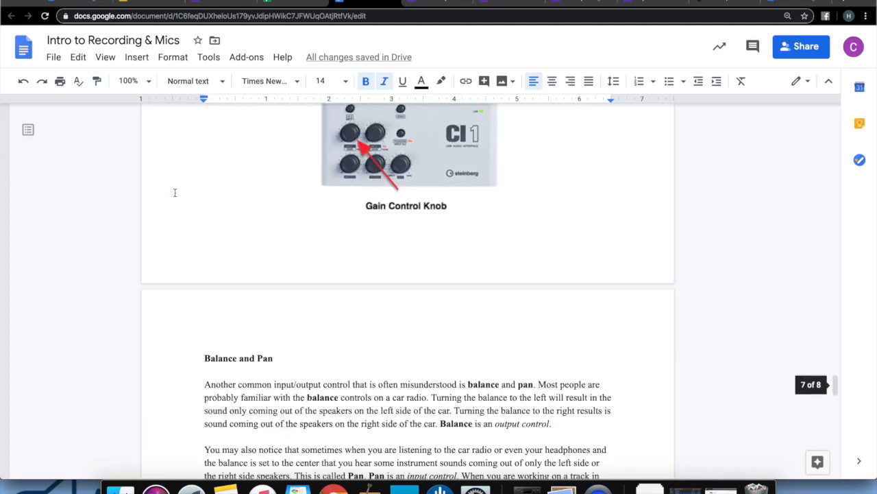
scroll(175, 193, "down", 5)
scroll(174, 193, "up", 15)
scroll(175, 193, "up", 15)
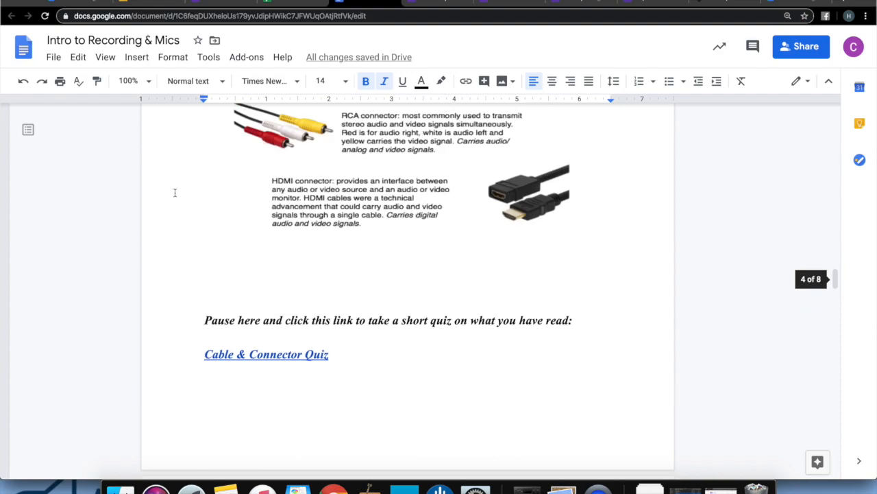
scroll(175, 193, "up", 20)
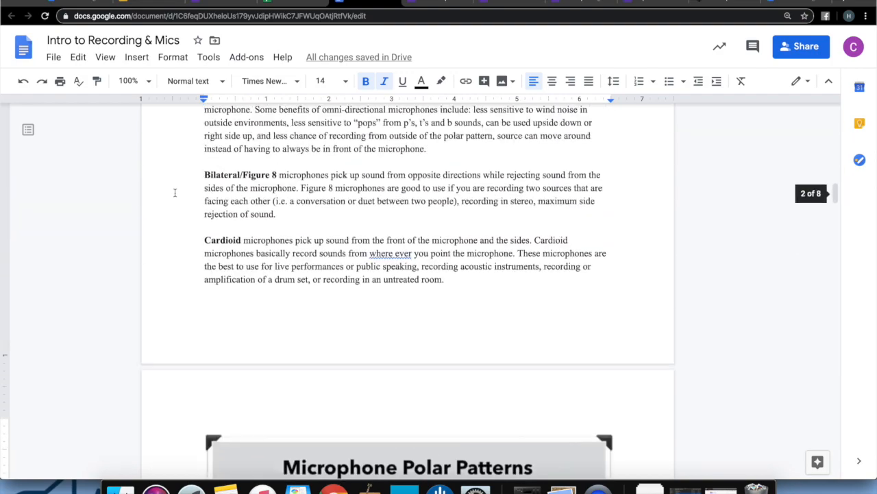
scroll(174, 192, "up", 3)
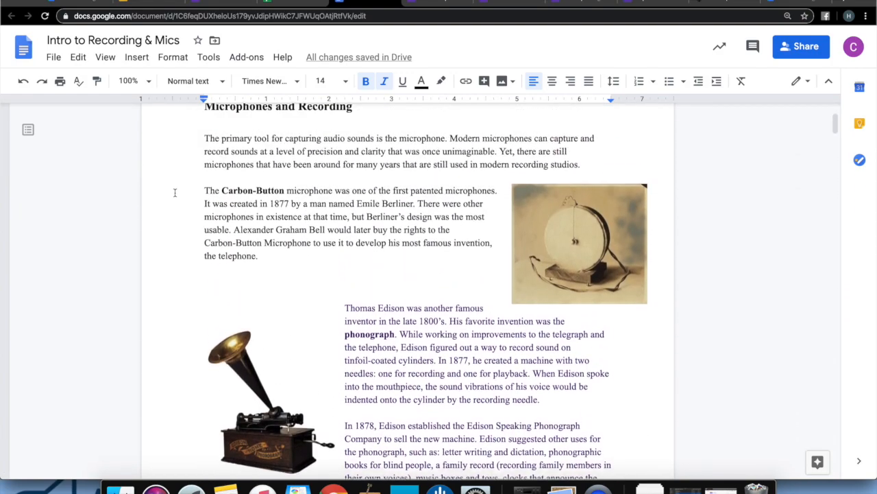
- Open the Microphones Quiz link above the Getting ready to record section, view the quiz form, and return to the document
scroll(175, 193, "down", 7)
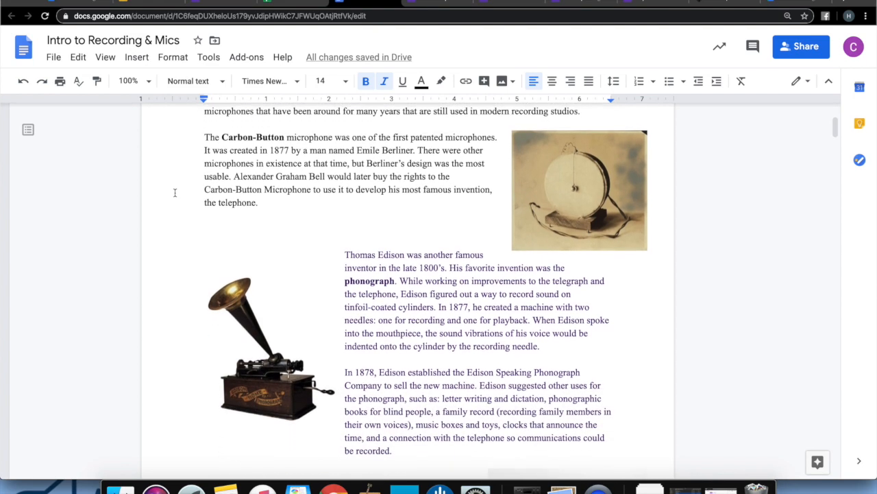
scroll(174, 197, "down", 15)
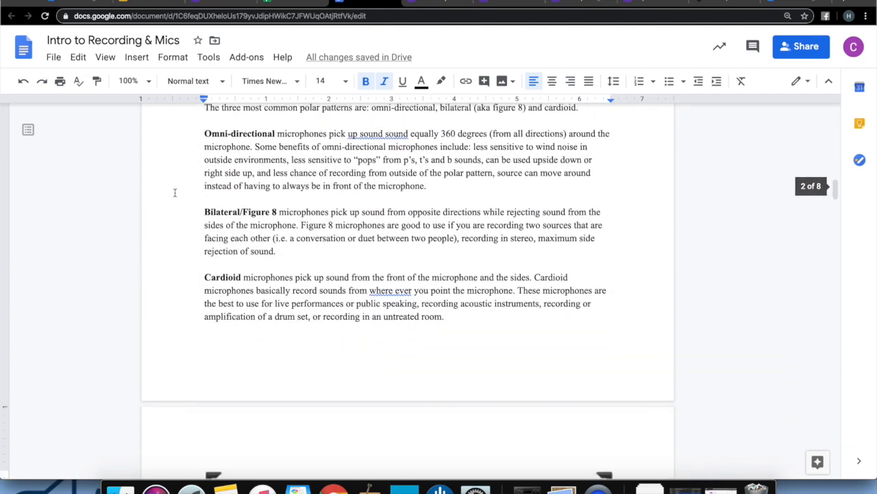
scroll(175, 192, "down", 3)
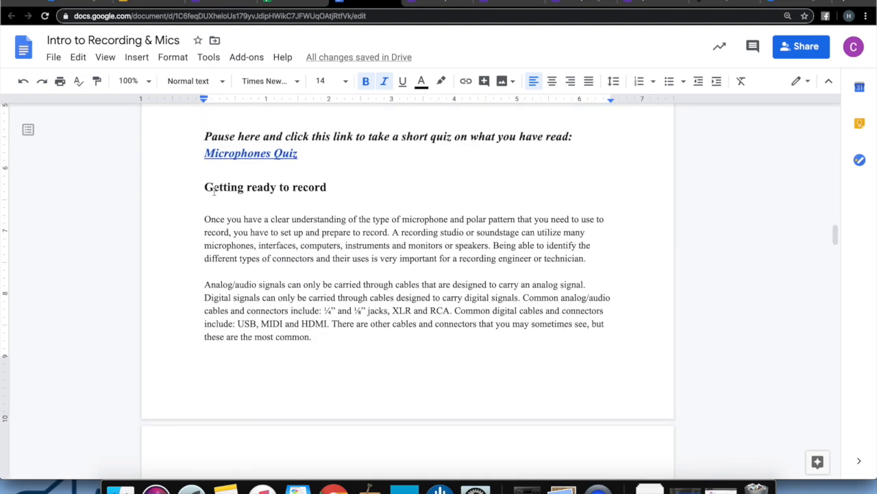
left_click(242, 153)
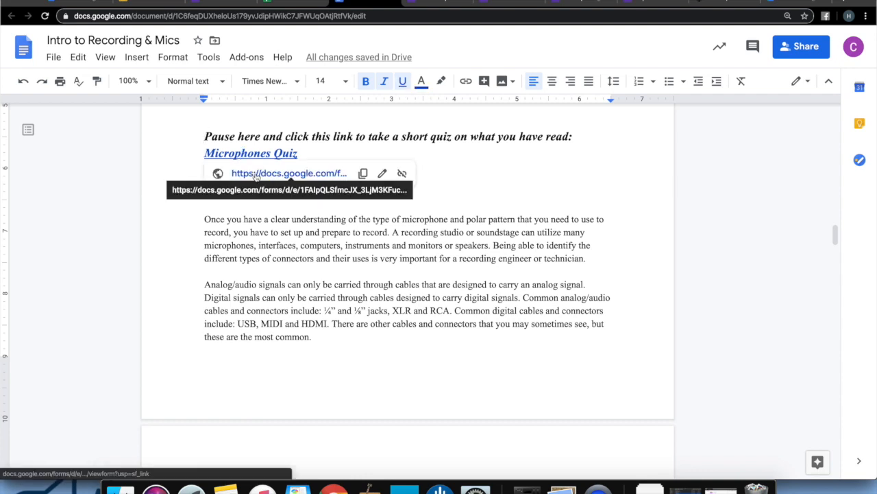
left_click(255, 174)
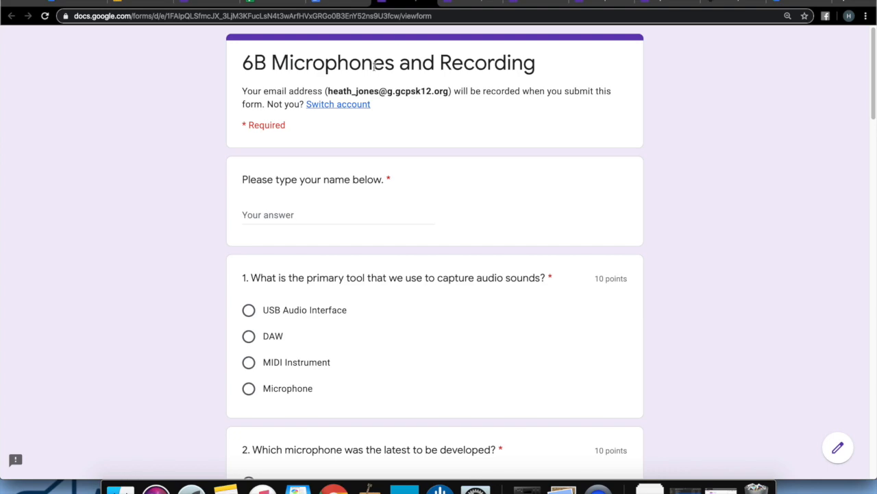
left_click(430, 2)
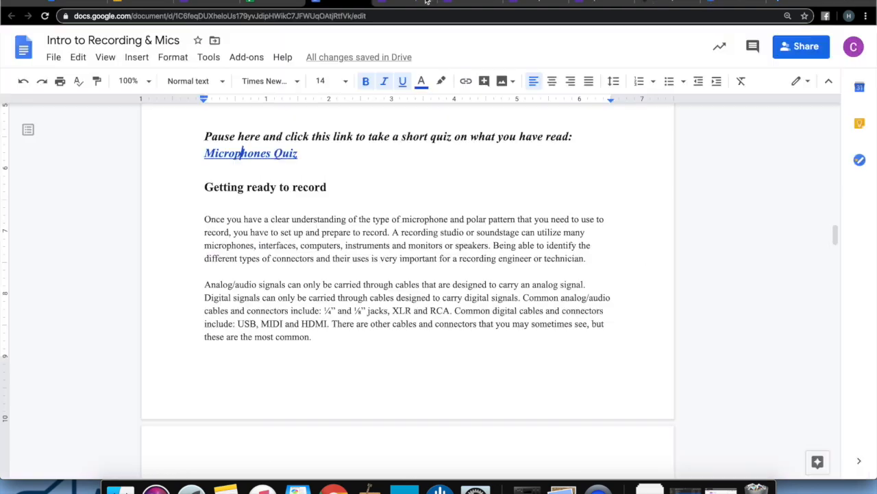
- Review the document's remaining sections through the Controls & Effects Quiz link, and go back to the Cables and Connectors page
scroll(271, 196, "down", 13)
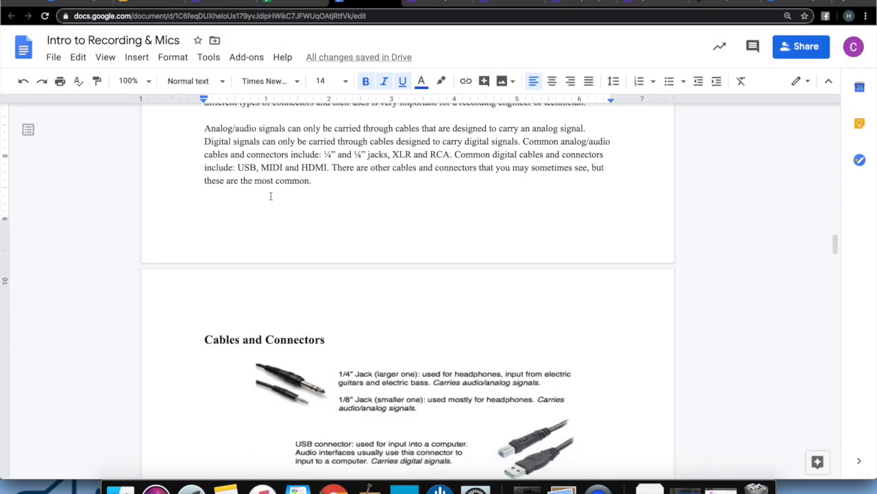
scroll(271, 196, "down", 1)
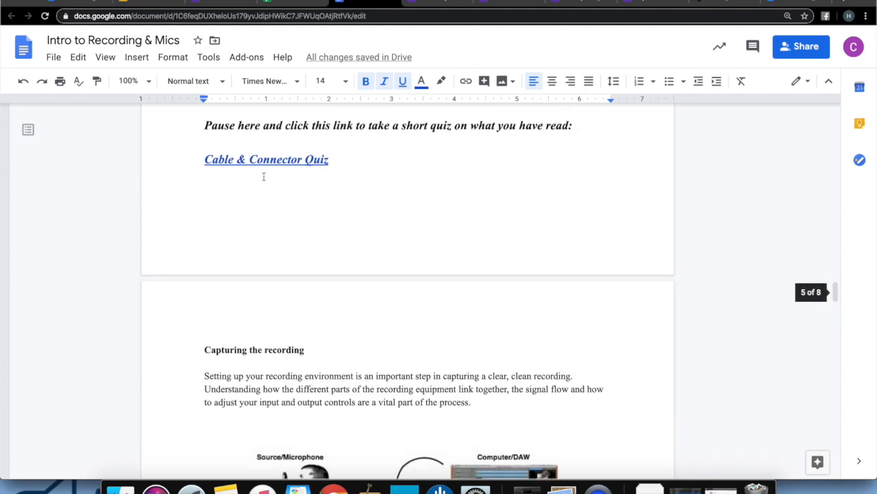
scroll(250, 220, "down", 15)
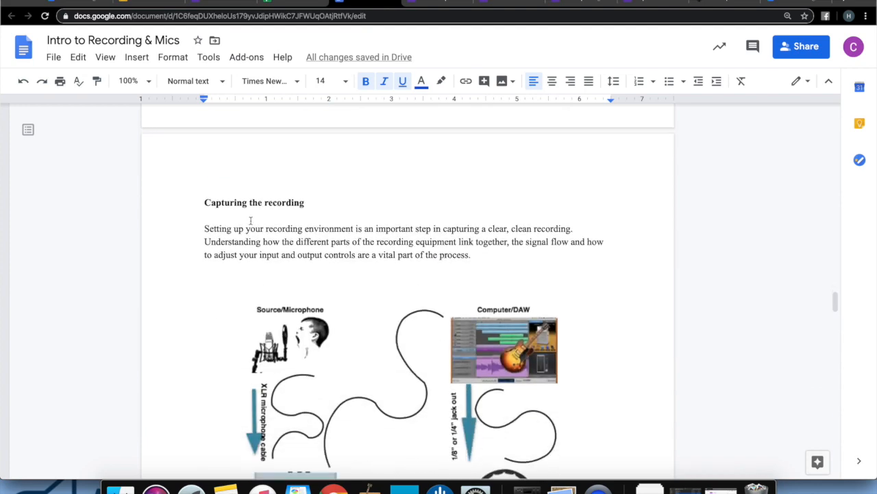
scroll(250, 220, "down", 20)
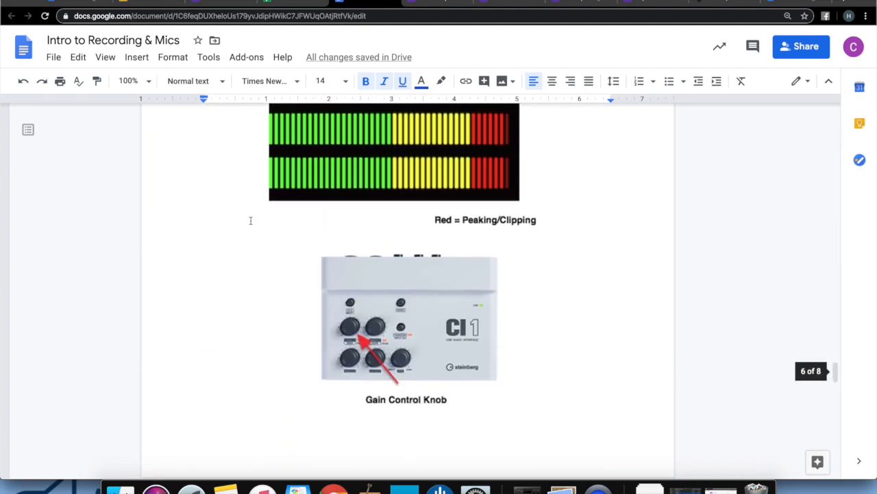
scroll(231, 306, "down", 10)
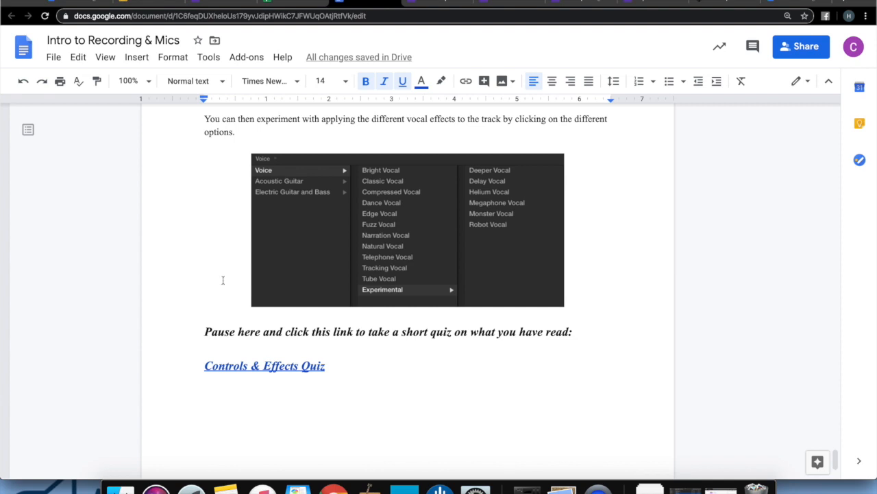
scroll(185, 208, "up", 20)
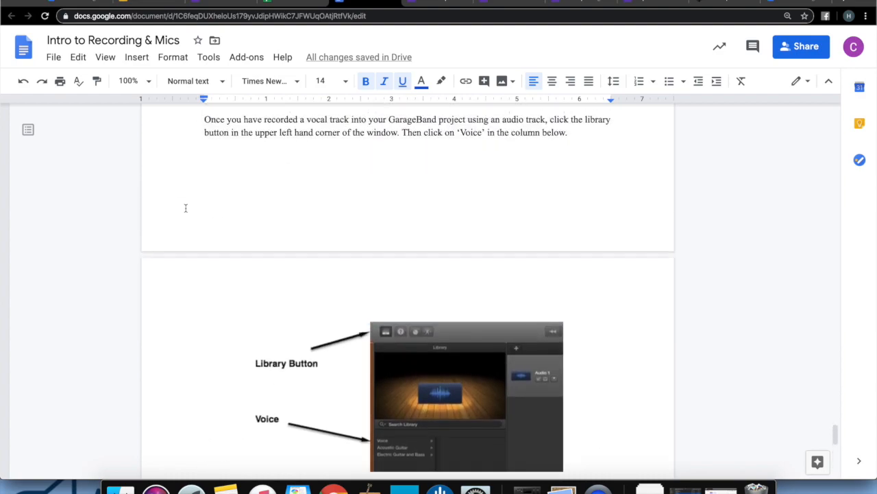
scroll(185, 208, "up", 12)
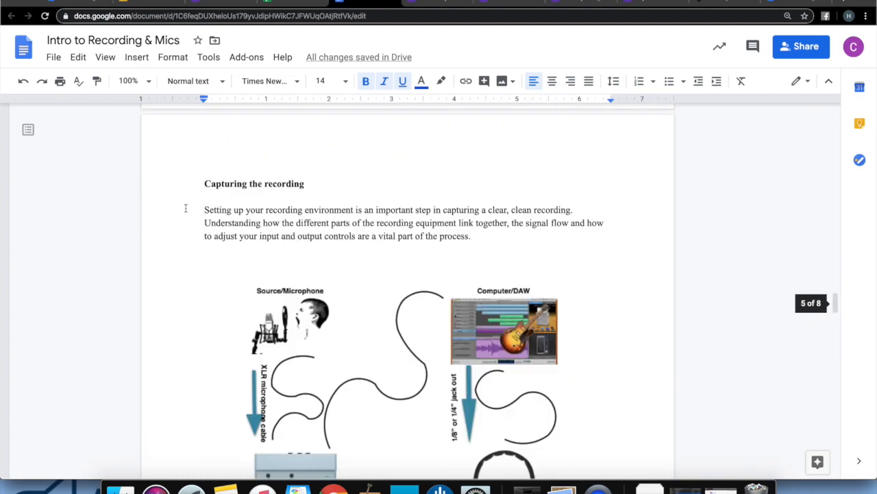
scroll(349, 212, "up", 8)
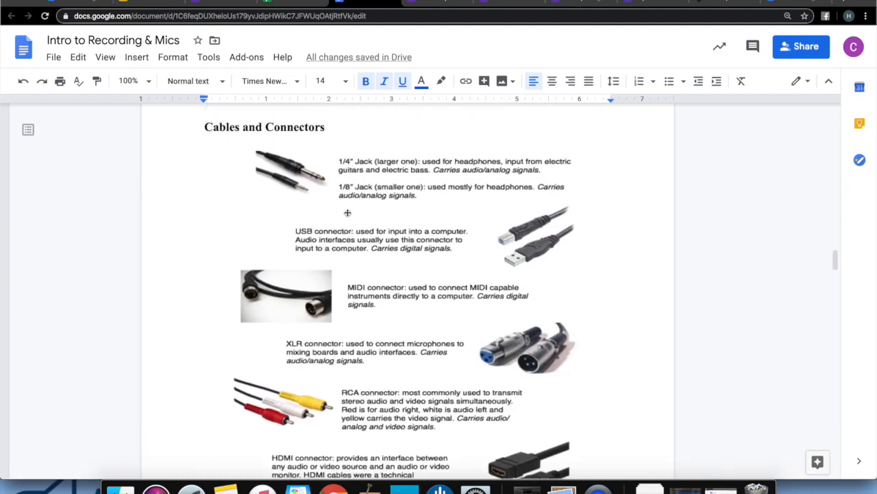
- Switch to the 6B Microphones and Recording form editor, check its questions, and return to the response summary
left_click(437, 1)
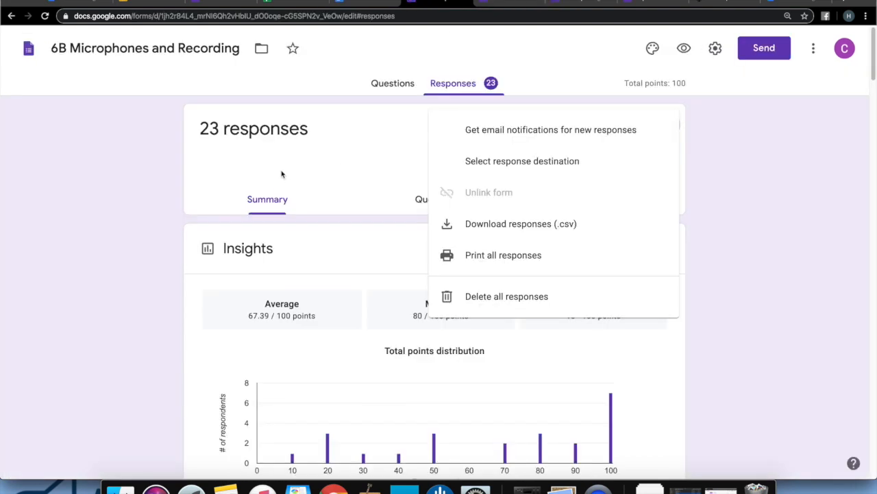
left_click(127, 186)
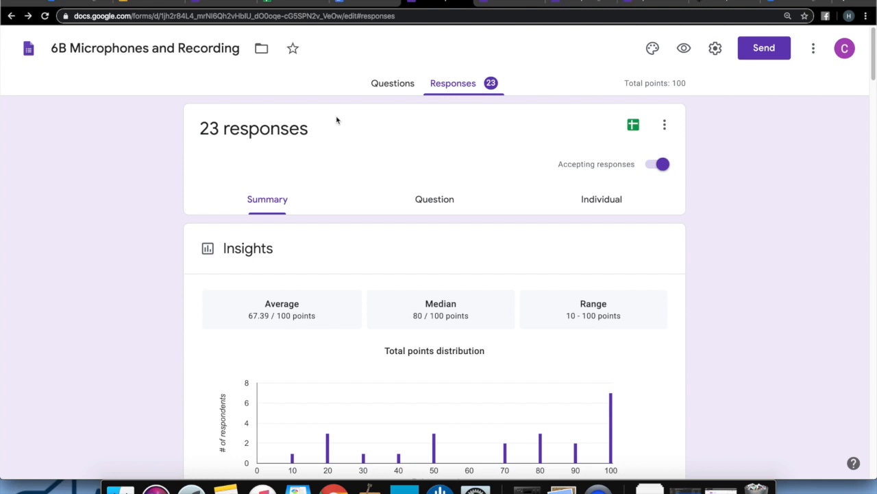
left_click(391, 88)
left_click(439, 87)
- Create a new response spreadsheet for the 6B Microphones and Recording form, adding Demo to the start of its name
left_click(633, 126)
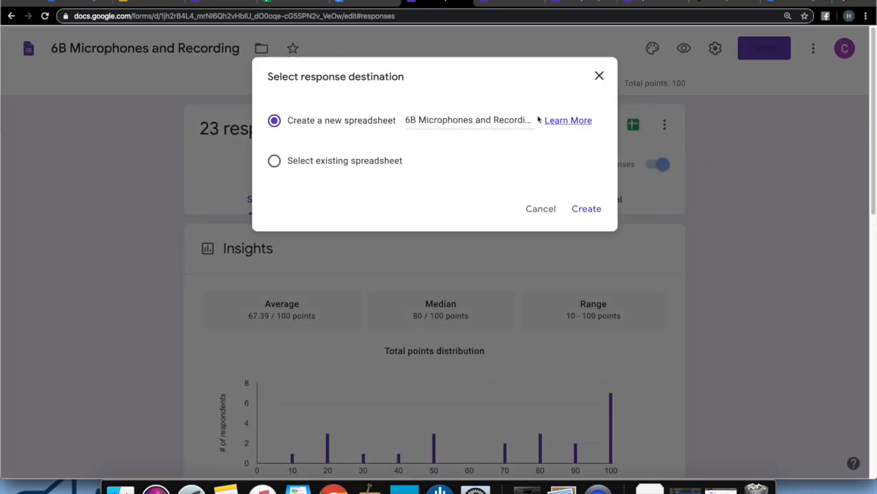
type("Demo")
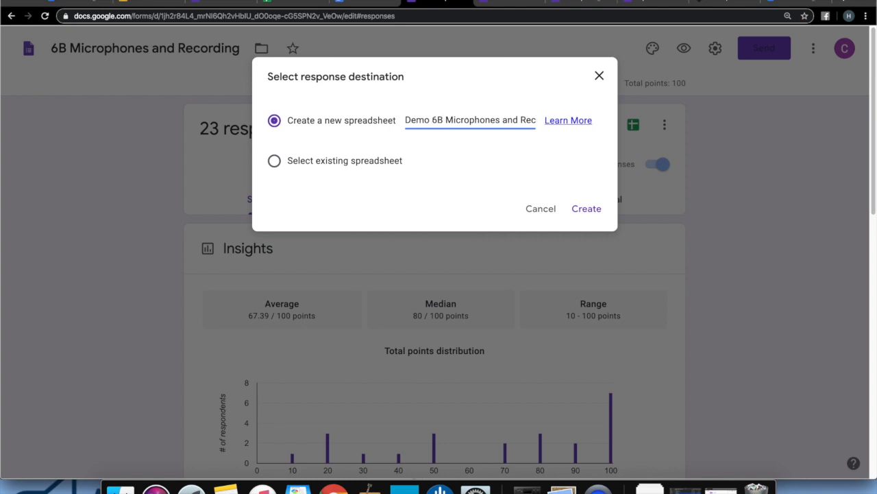
left_click(584, 209)
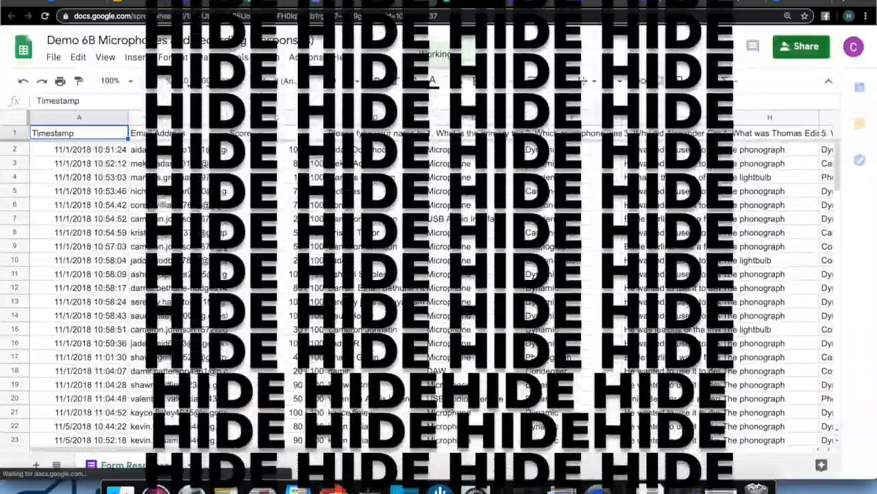
- Hide the Email Address column in the Demo 6B Microphones and Recording response sheet
left_click(220, 117)
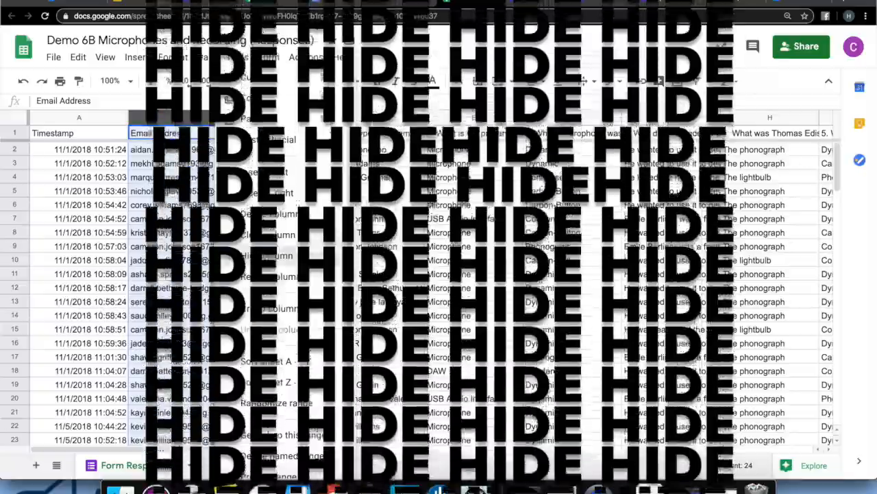
left_click(268, 256)
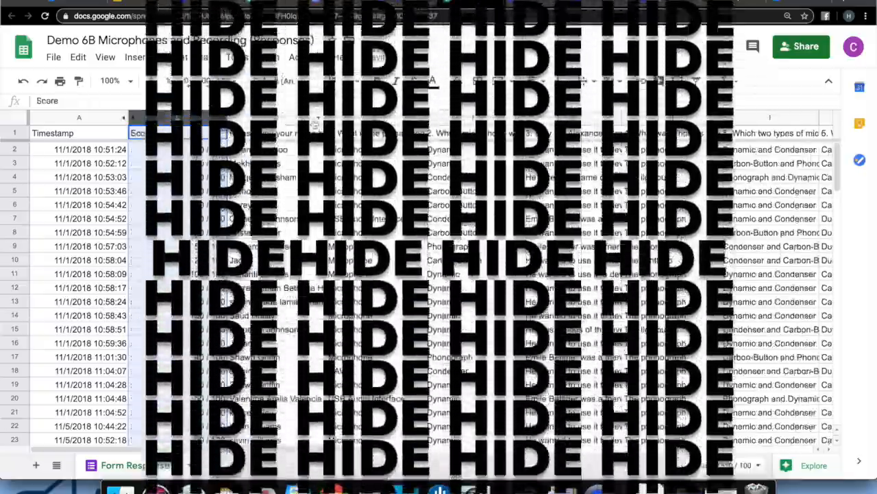
- Hide the column of student name answers in the Demo 6B Microphones and Recording response sheet
left_click(306, 118)
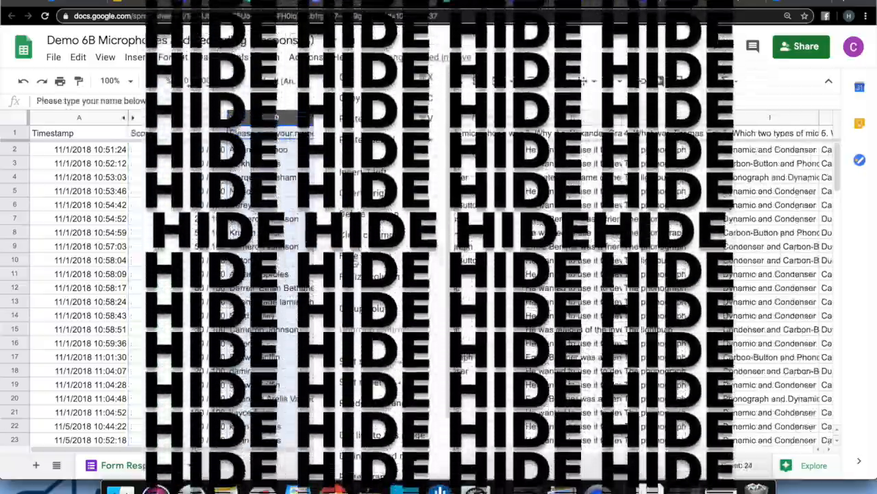
left_click(363, 254)
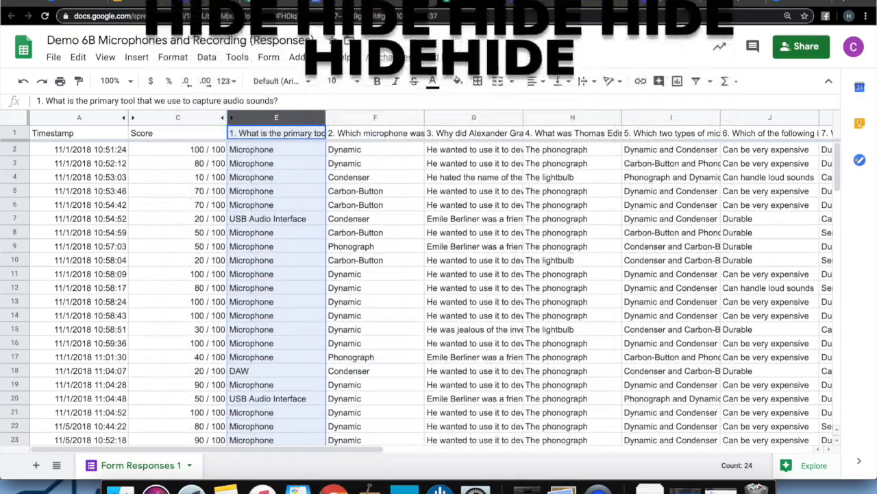
- Try to pick an existing spreadsheet for the 6B Cables & Connectors Quiz responses by searching for "demo"
left_click(542, 4)
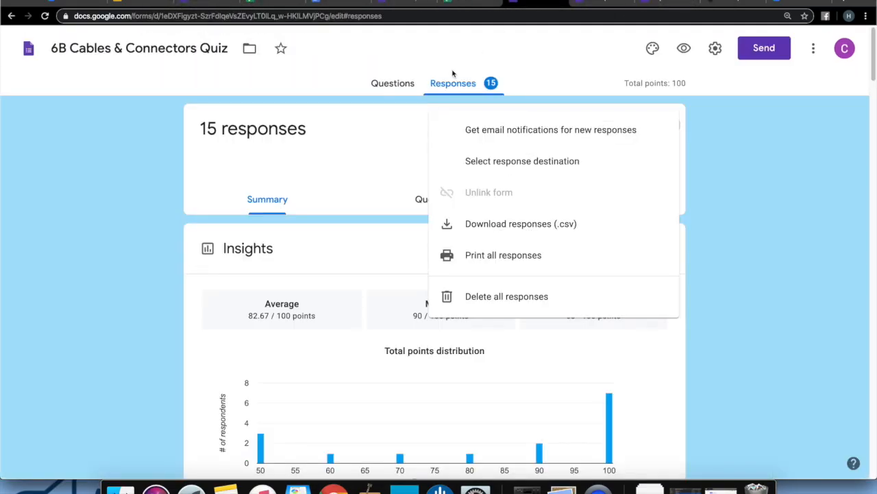
left_click(459, 89)
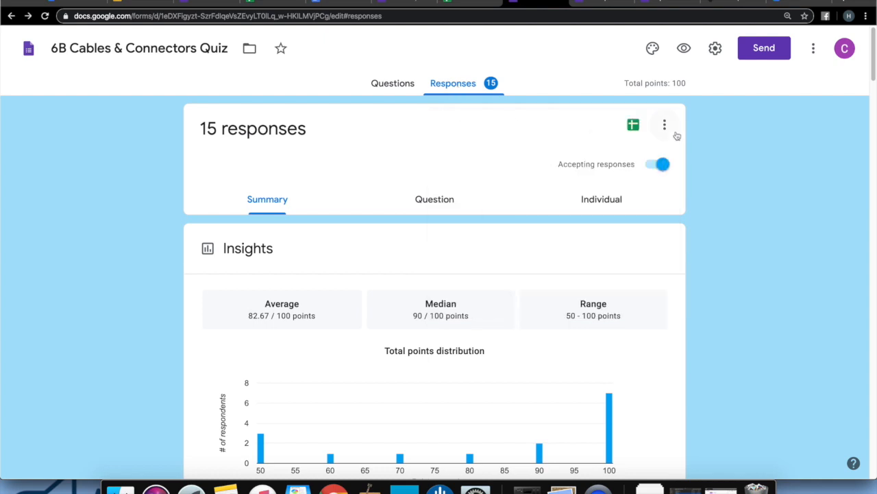
left_click(635, 126)
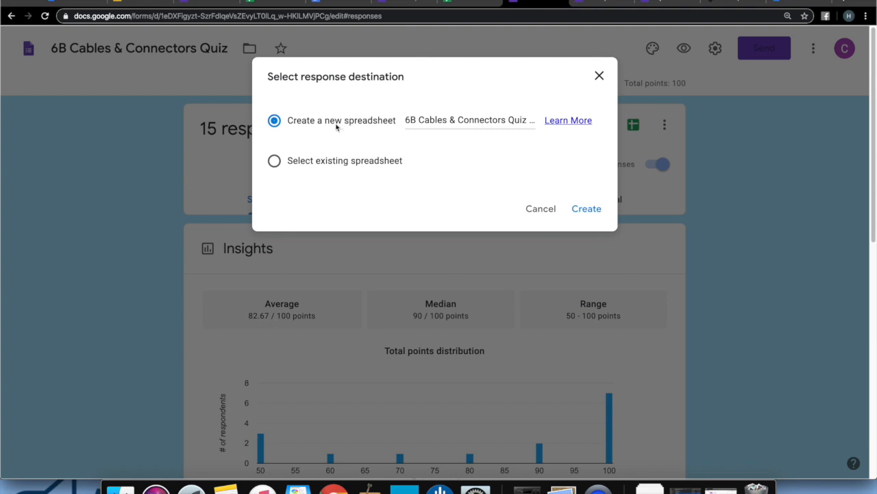
left_click(275, 161)
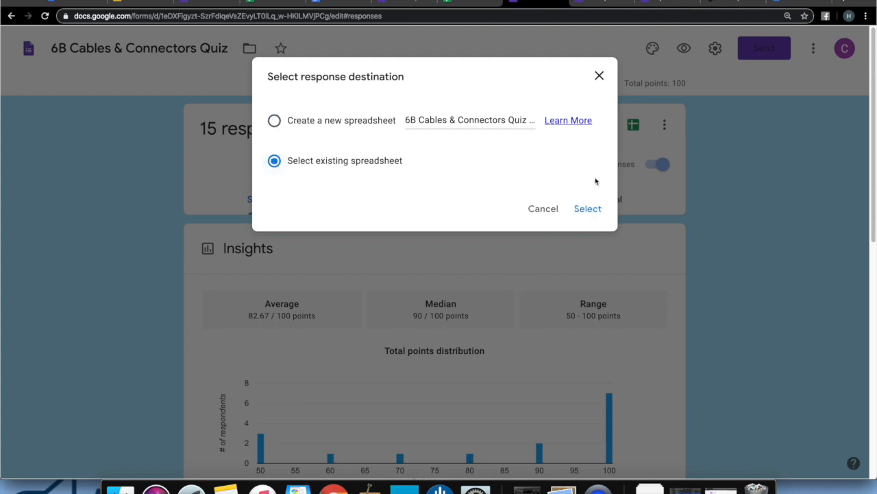
left_click(583, 209)
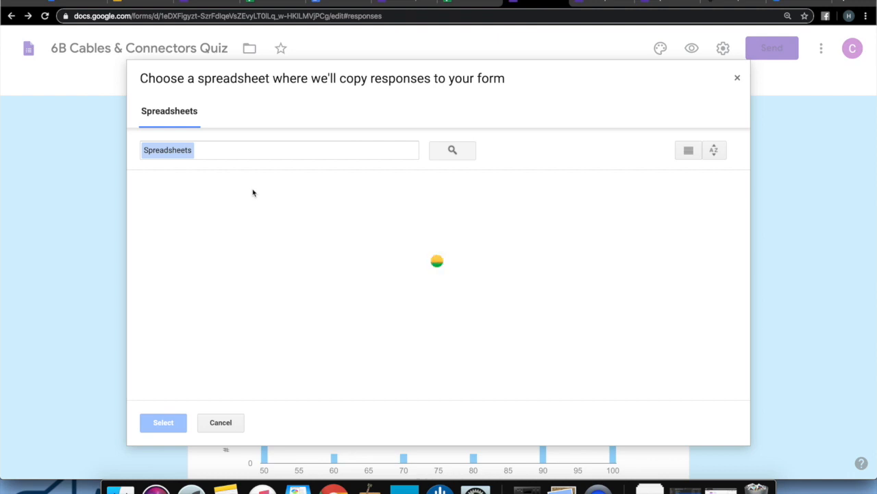
left_click(253, 148)
type("demo")
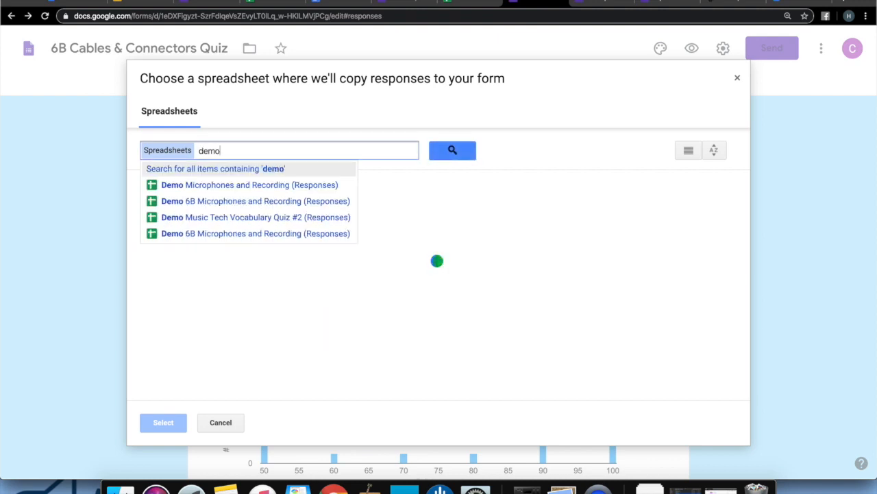
key("Down")
key("Down")
key("Return")
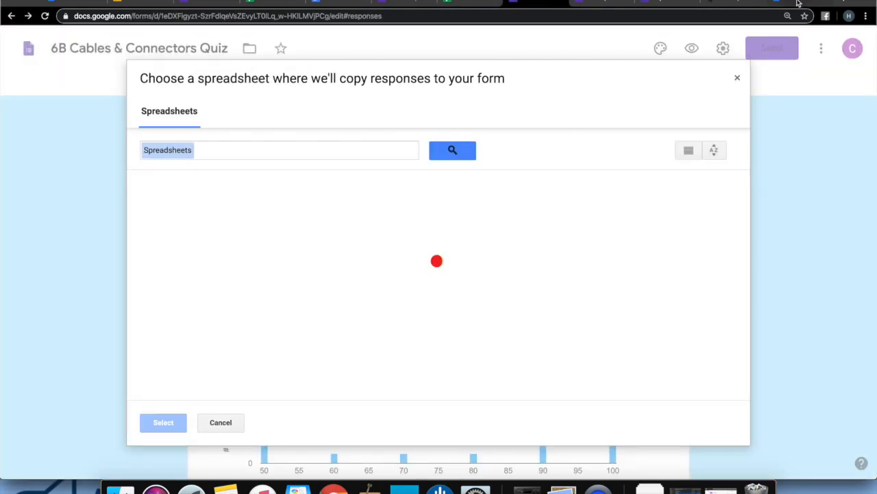
left_click(797, 2)
left_click(45, 17)
- Send the 6B Capturing the recording responses to the existing Demo 6B Microphones and Recording (Responses) spreadsheet
left_click(595, 2)
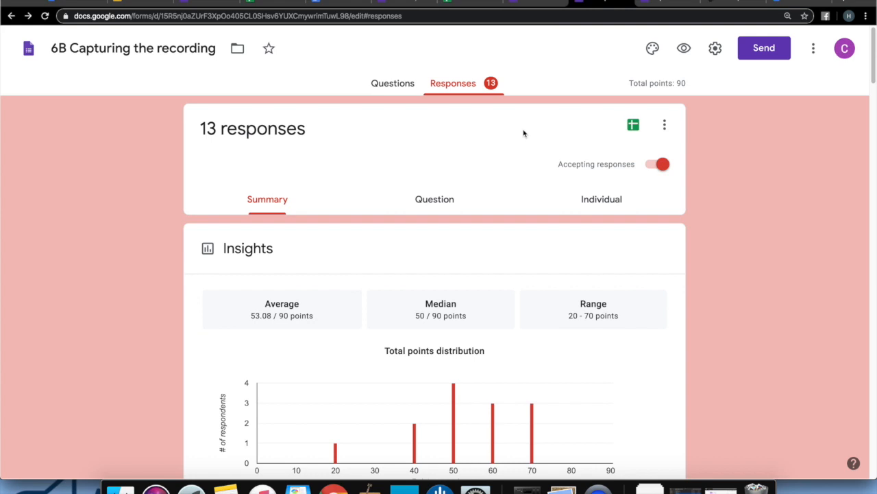
left_click(634, 124)
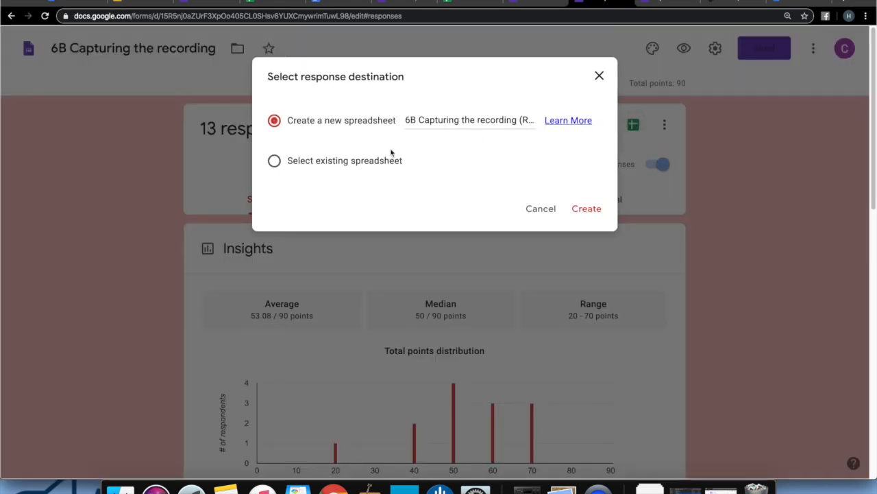
left_click(376, 161)
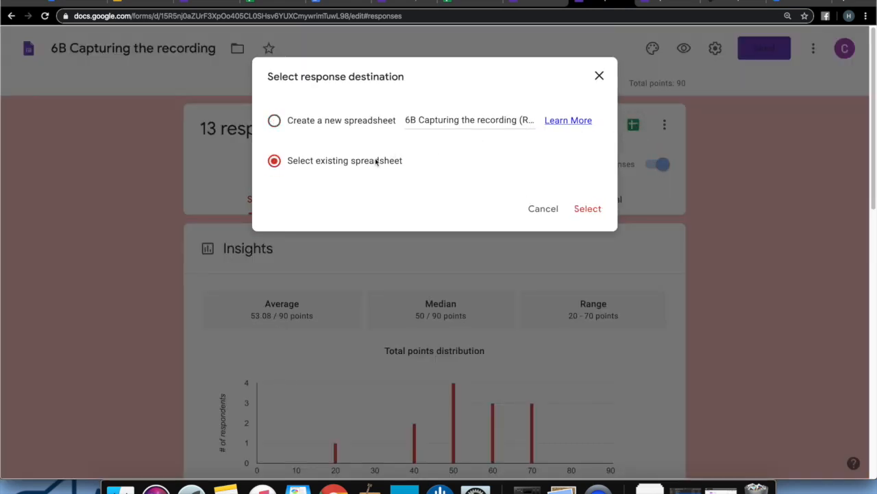
left_click(588, 209)
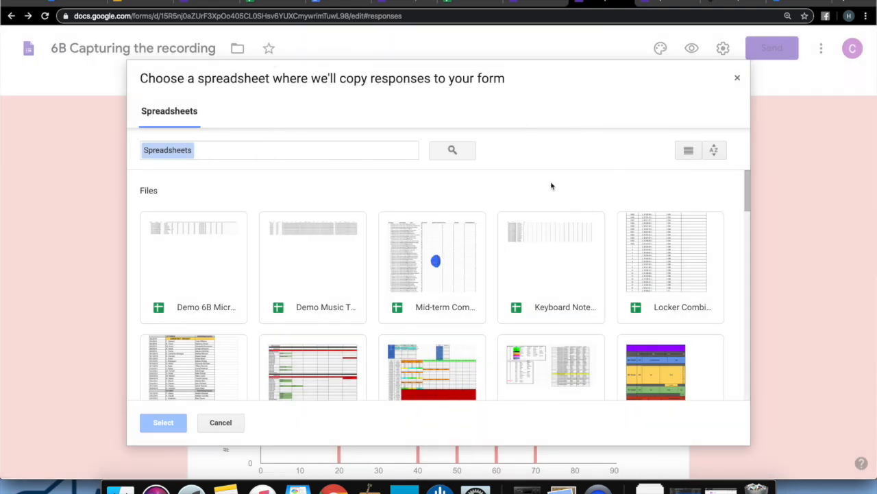
left_click(216, 305)
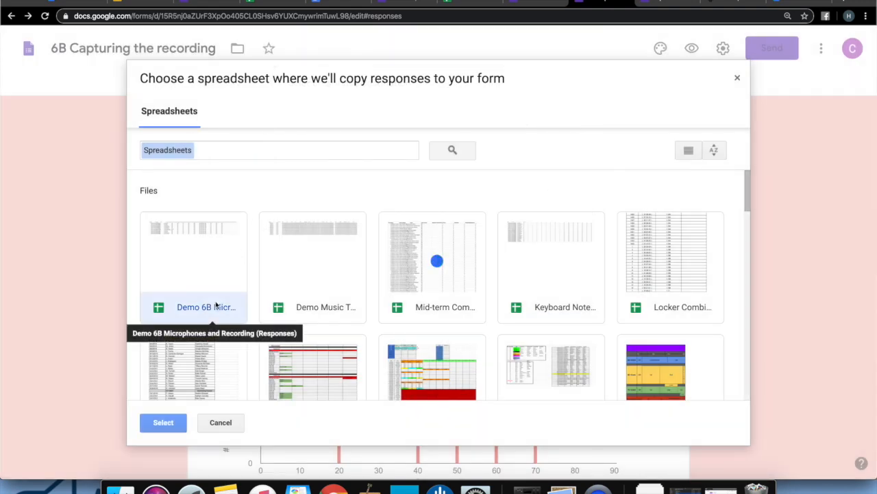
left_click(157, 423)
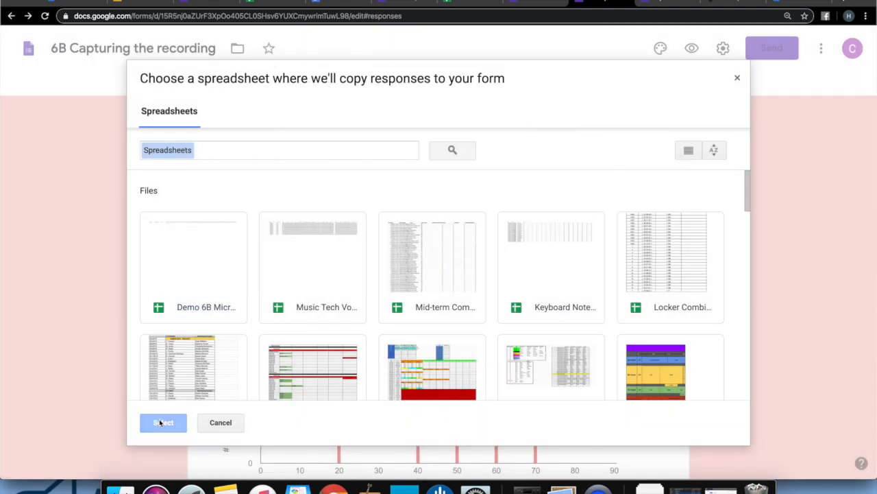
left_click(191, 312)
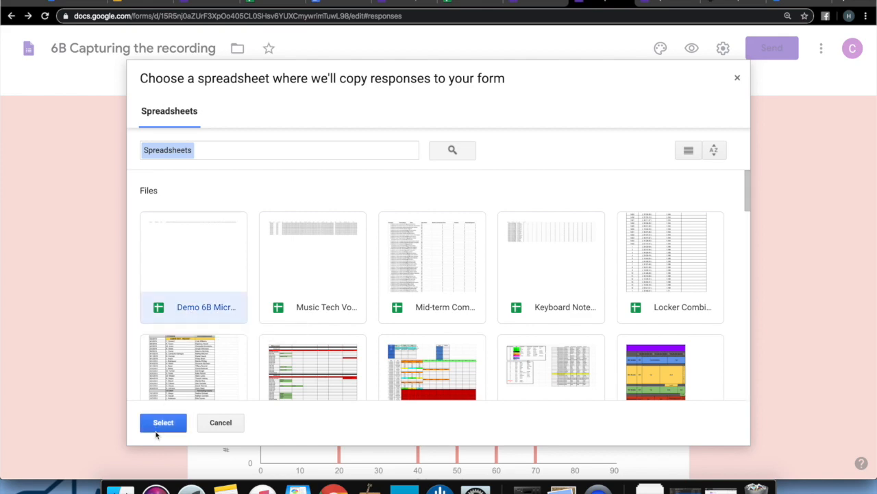
left_click(161, 423)
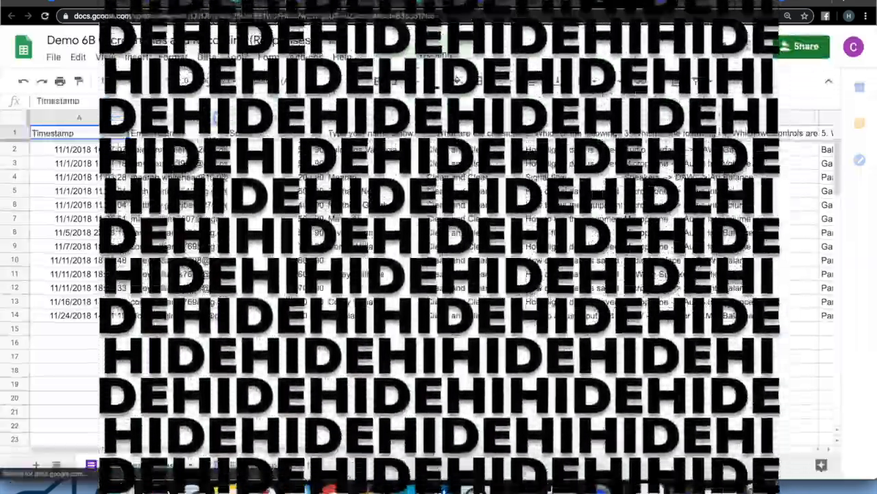
- Hide the Email Address column and the "Type your name below." column in the Form Responses 2 sheet
left_click(220, 117)
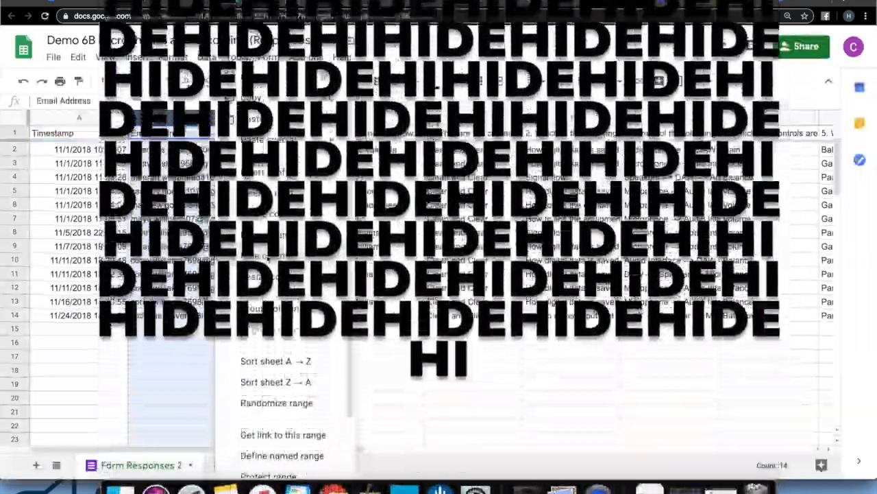
left_click(266, 257)
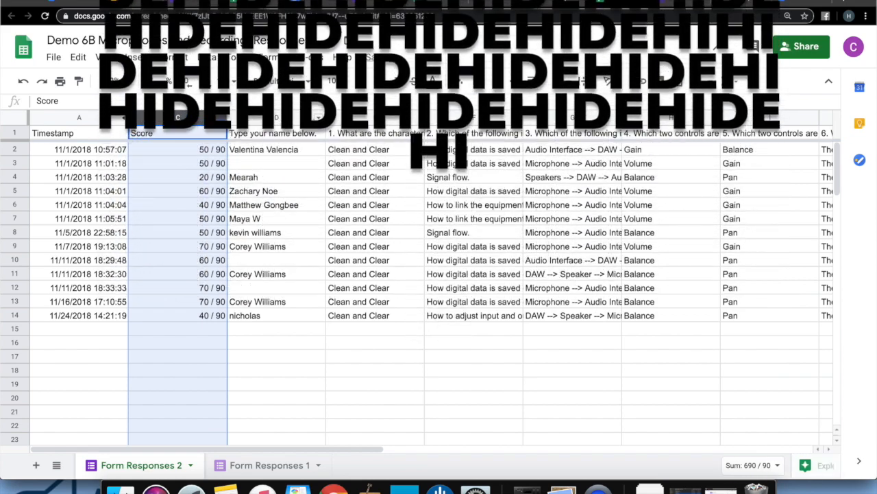
left_click(318, 118)
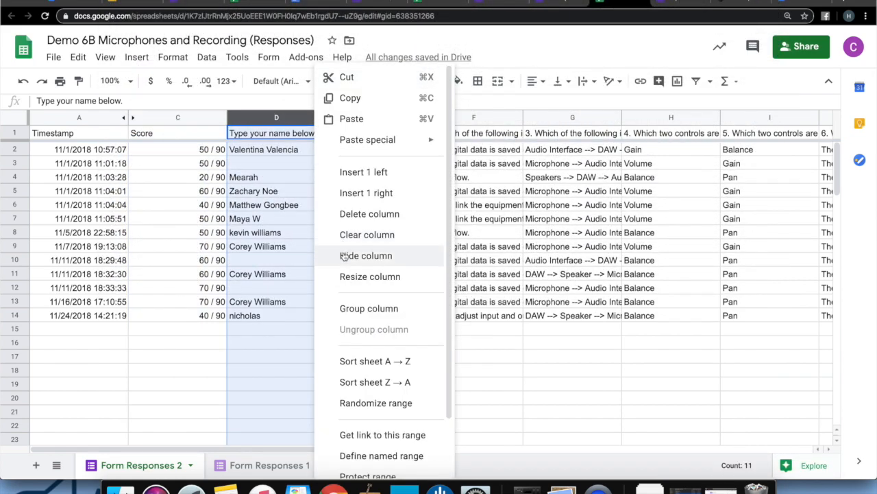
left_click(345, 254)
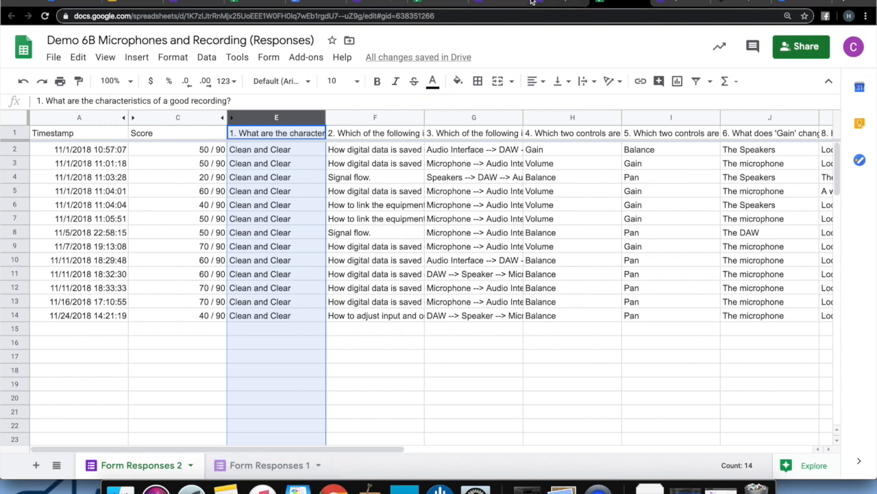
- Return to the 6B Cables & Connectors Quiz, retry choosing an existing spreadsheet for its responses, and cancel the selection
left_click(510, 3)
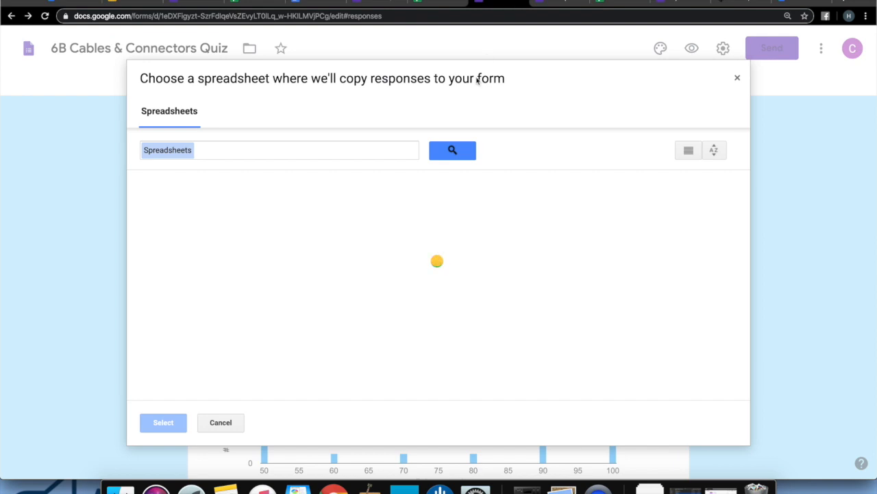
left_click(737, 78)
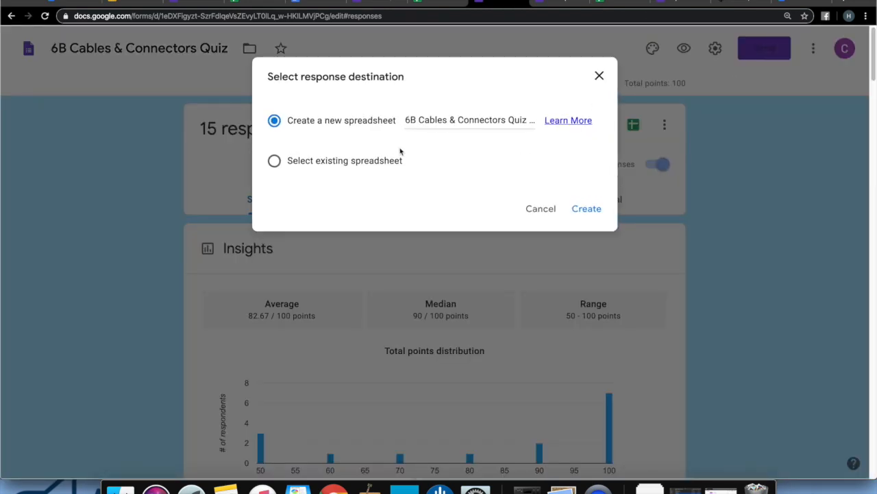
left_click(341, 163)
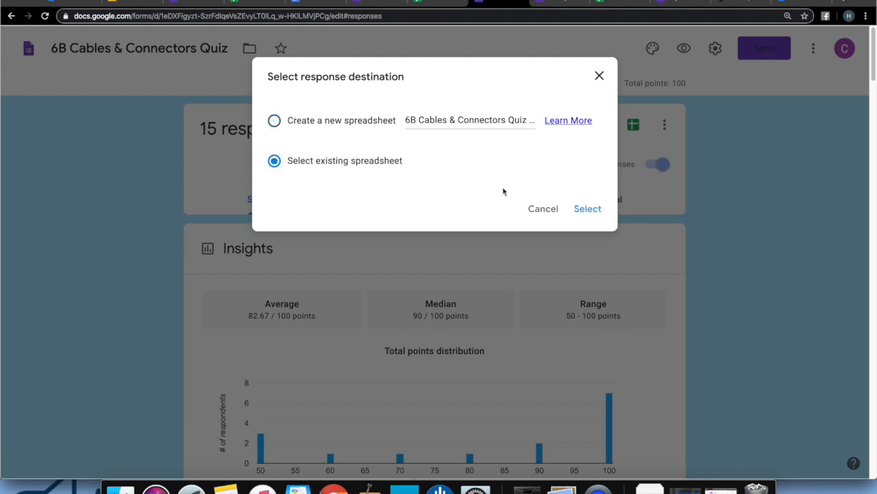
left_click(580, 207)
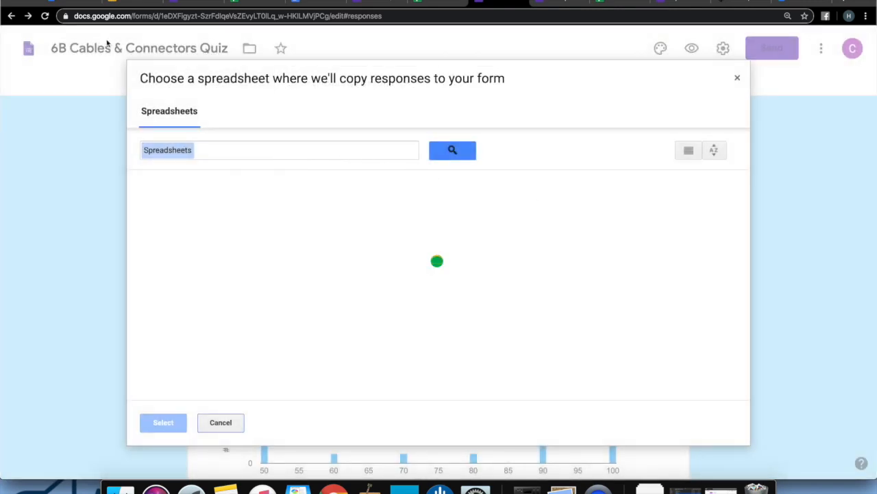
left_click(737, 79)
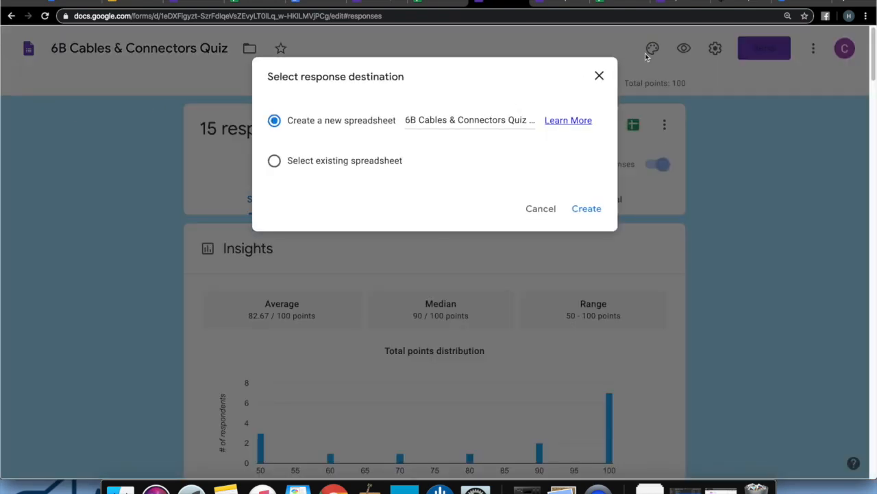
left_click(600, 76)
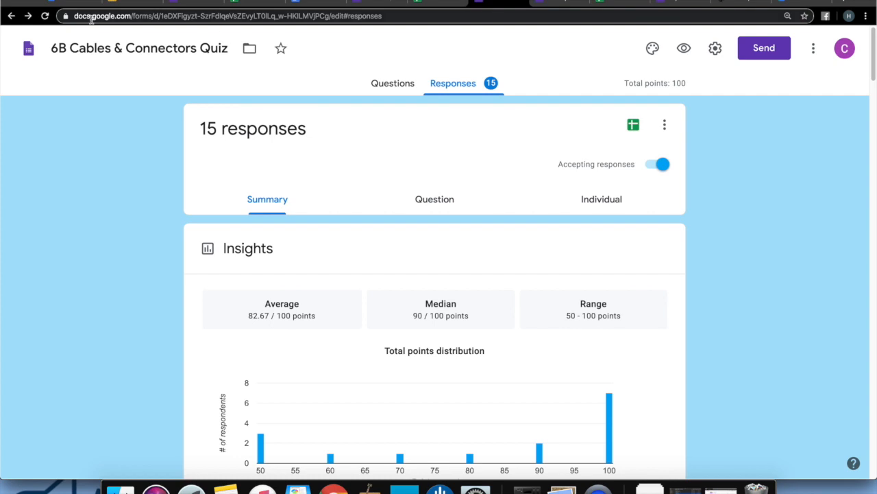
- Reload the 6B Cables & Connectors Quiz and send its responses to the existing Demo 6B Microphones and Recording (Responses) spreadsheet
left_click(45, 16)
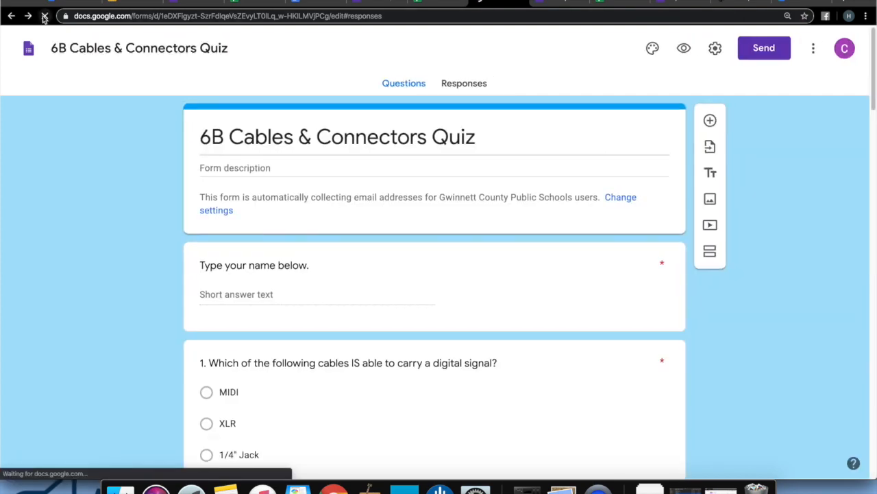
left_click(473, 85)
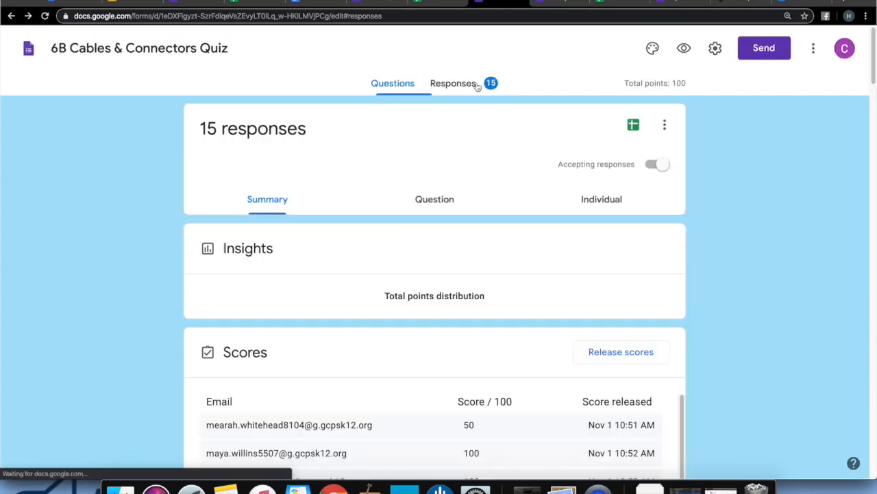
left_click(634, 125)
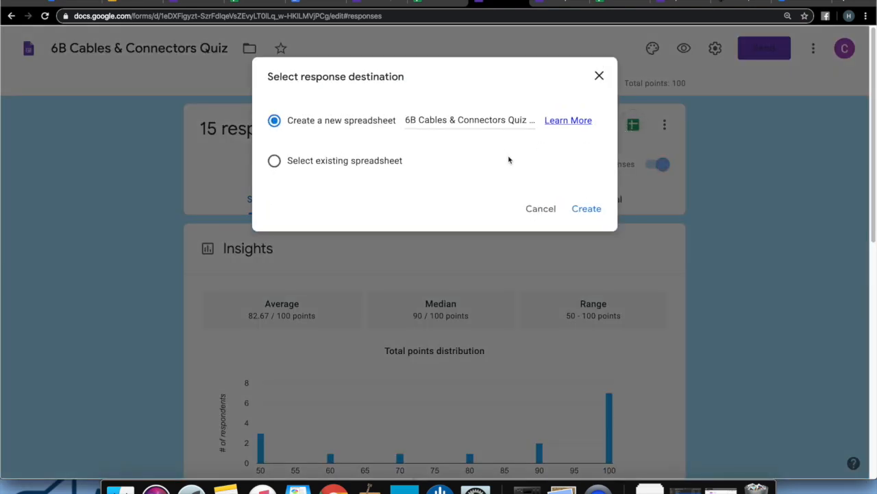
left_click(370, 166)
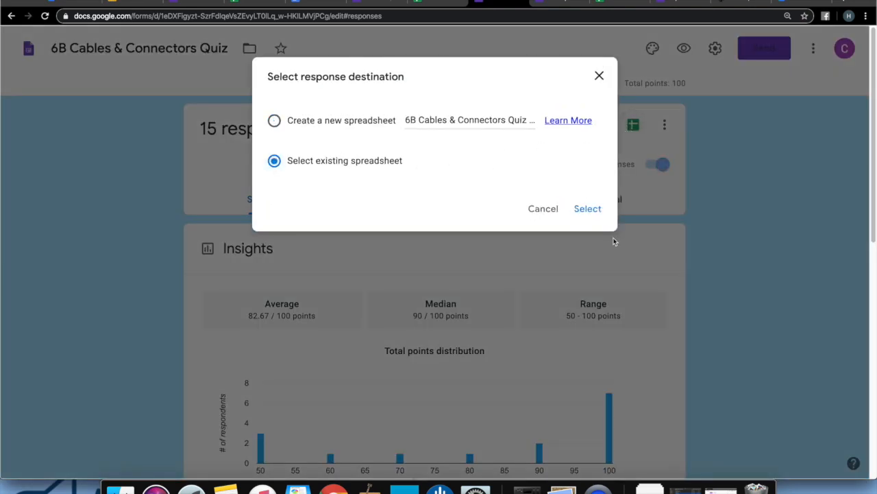
left_click(587, 209)
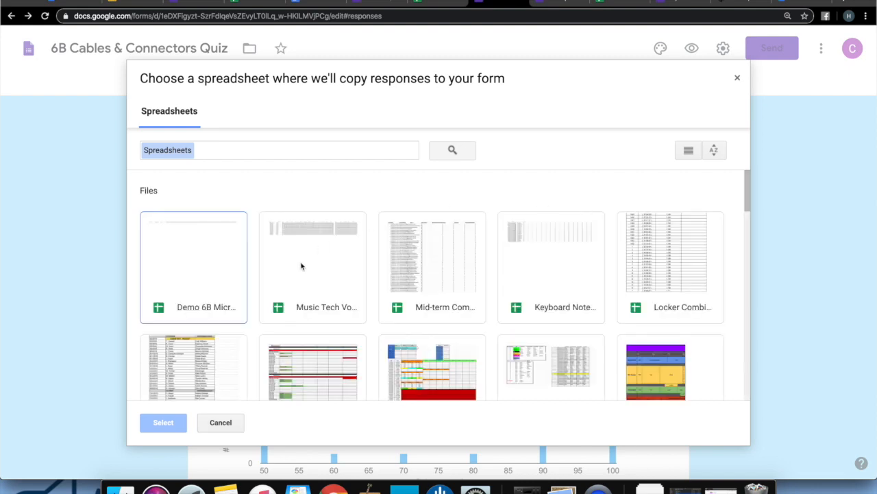
left_click(200, 316)
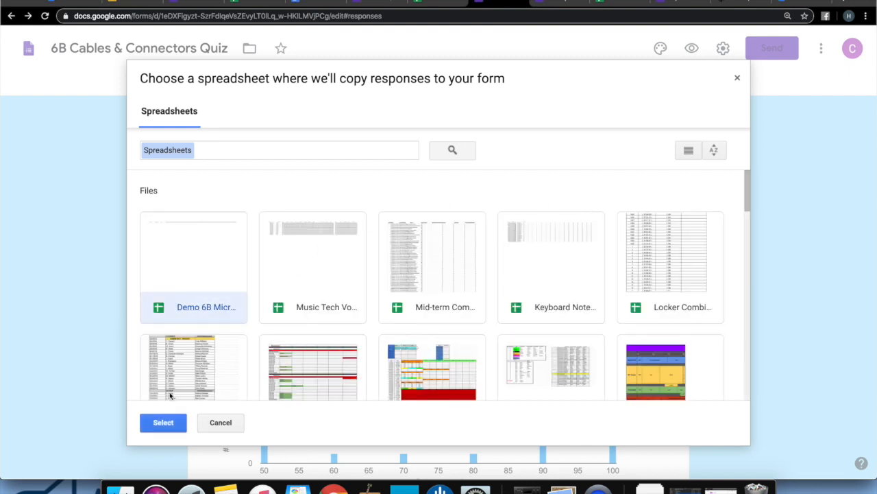
left_click(164, 424)
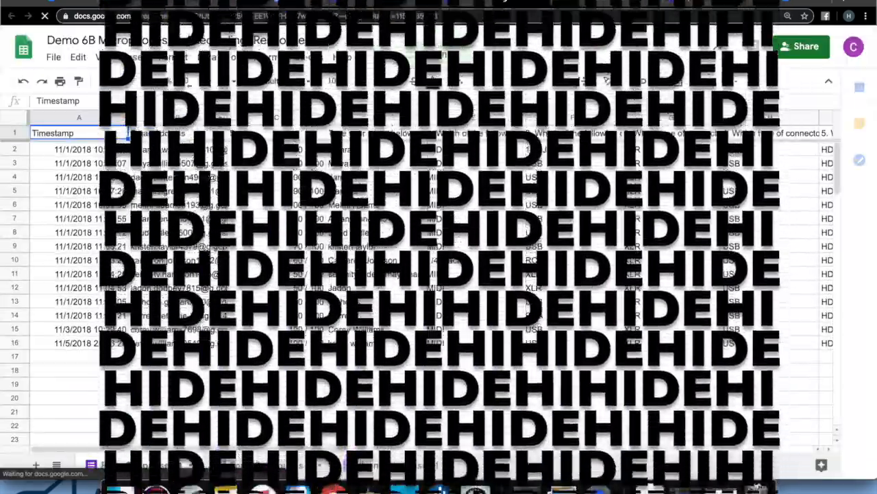
- Hide the Email Address column and the "Type your name below." column in the Form Responses 3 sheet
left_click(208, 118)
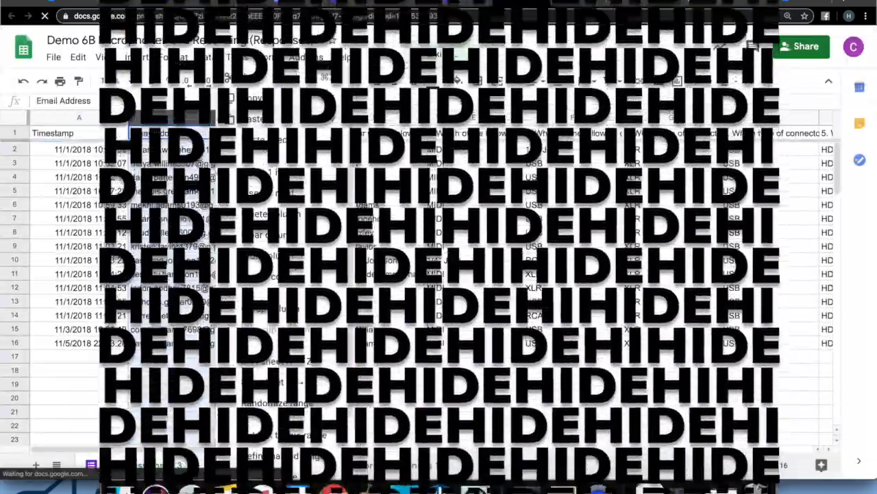
right_click(211, 118)
left_click(267, 255)
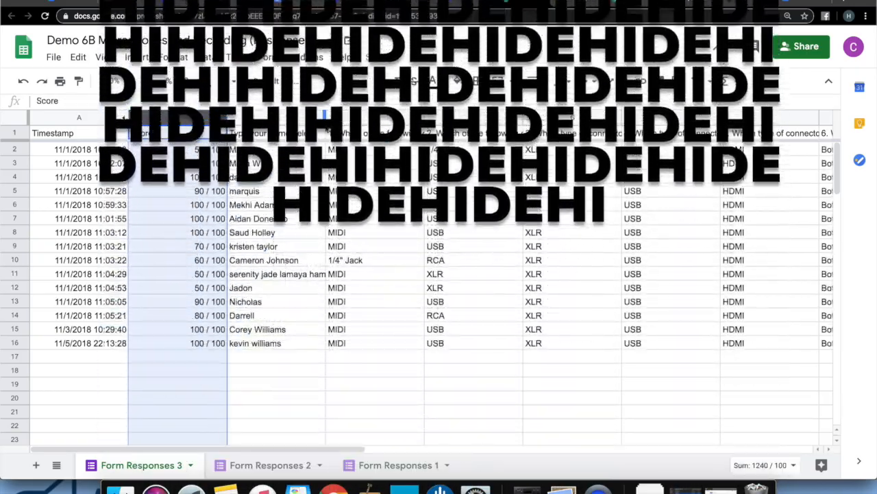
right_click(315, 118)
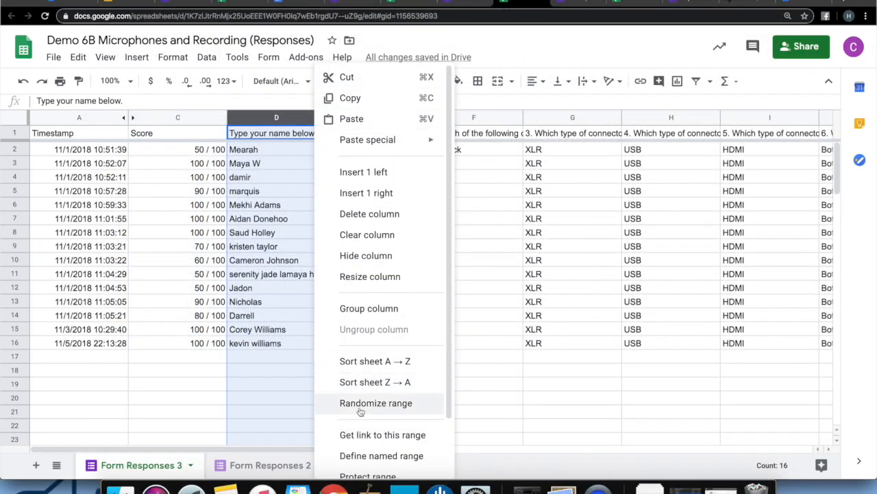
left_click(403, 266)
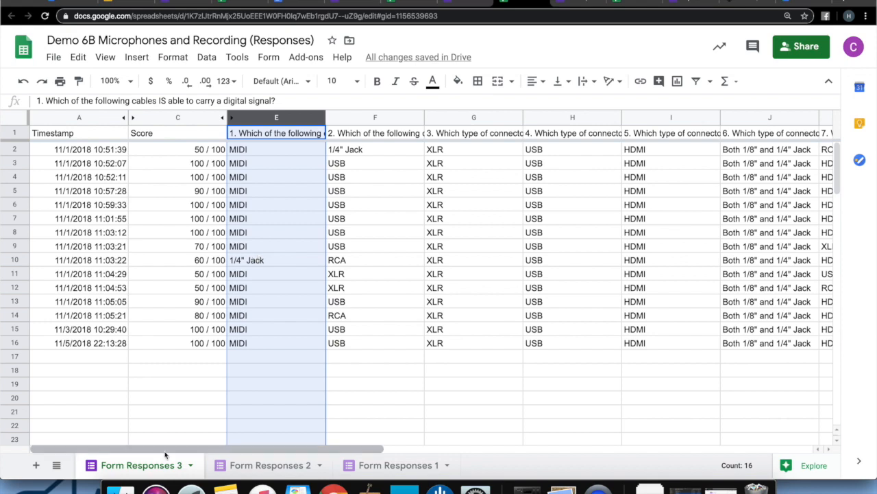
- Look through the Form Responses 2 and Form Responses 1 sheets, returning to Form Responses 3
left_click(241, 467)
left_click(364, 464)
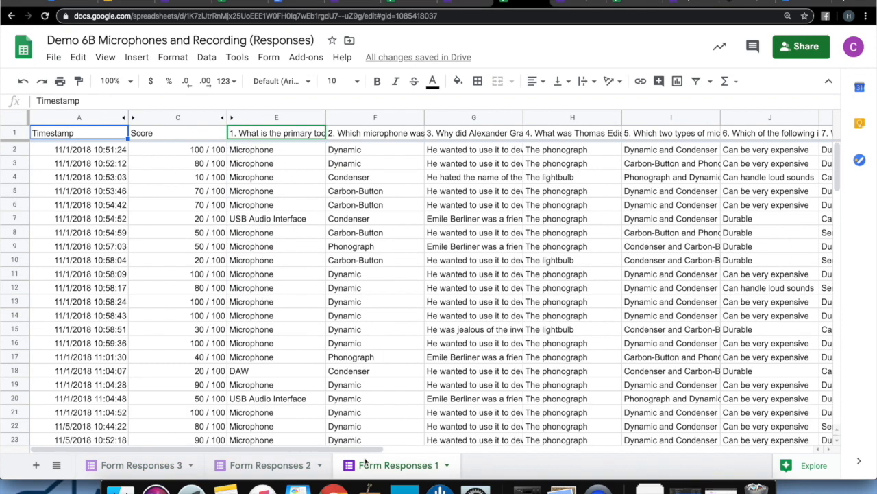
left_click(261, 467)
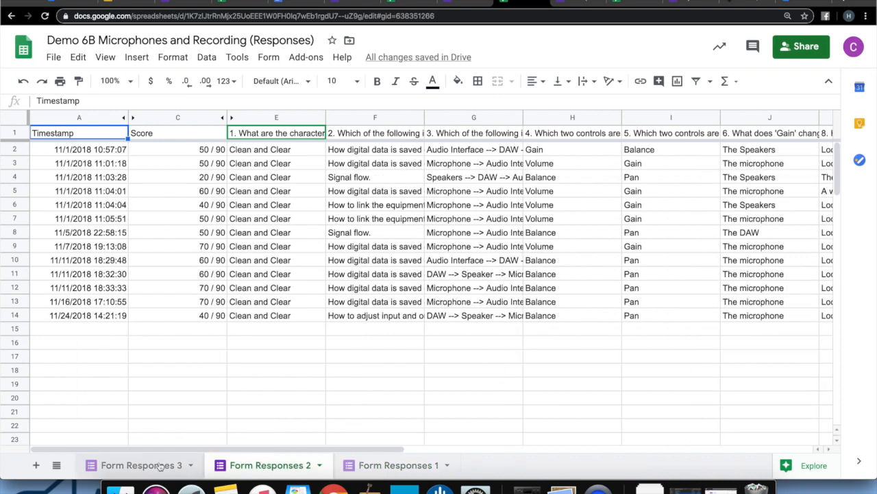
left_click(145, 466)
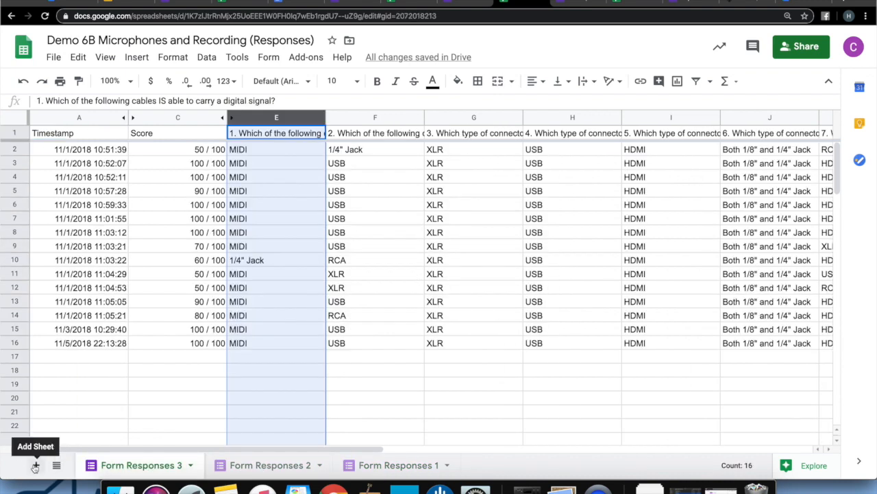
- Add a blank sheet and copy the Form Responses 3 scores C2:C16 into it, starting at A1
left_click(36, 465)
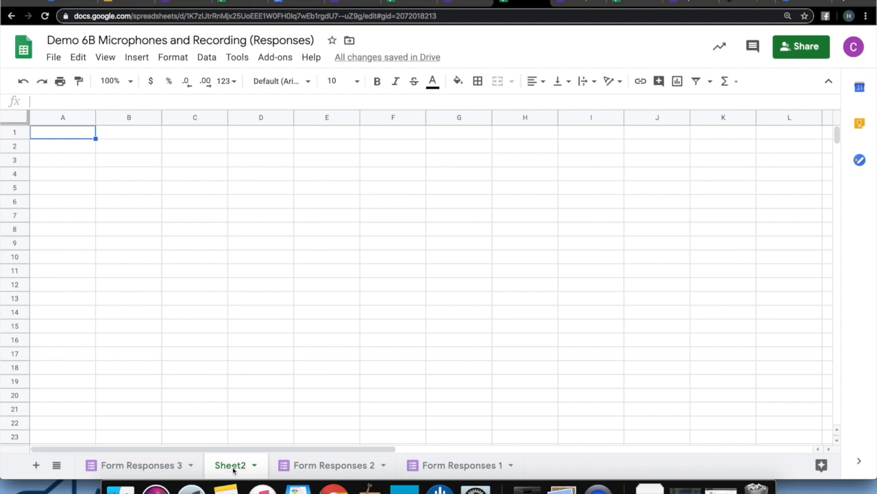
left_click(160, 466)
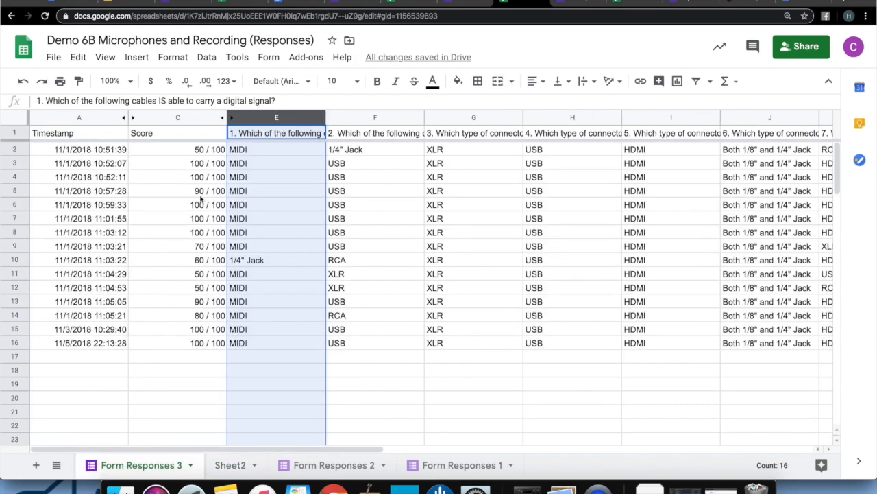
left_click(183, 152)
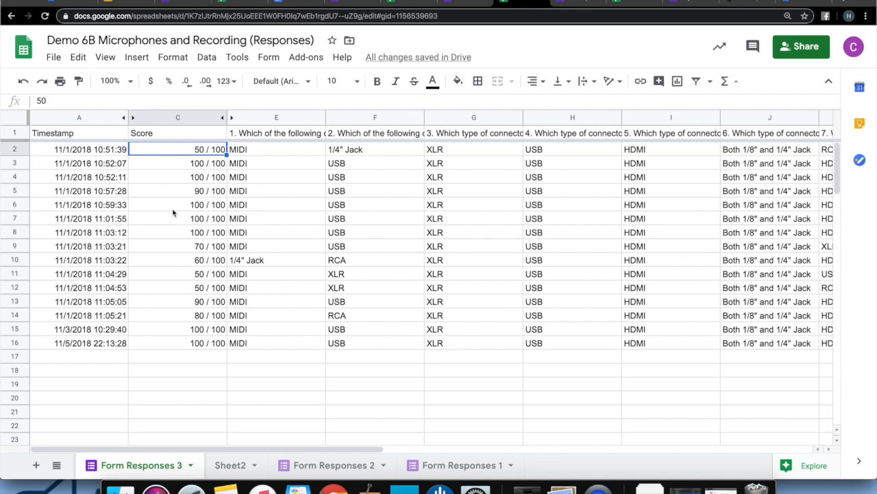
left_click(182, 344, "shift")
key("ctrl+c")
left_click(231, 466)
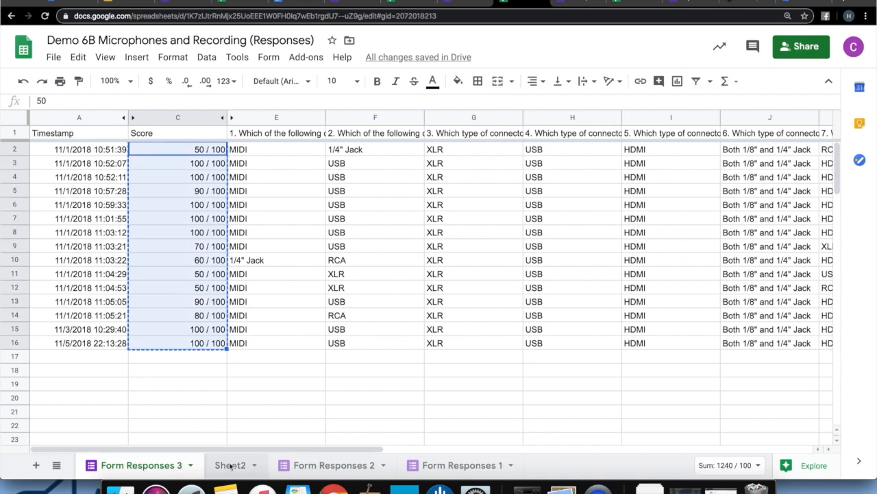
key("ctrl+v")
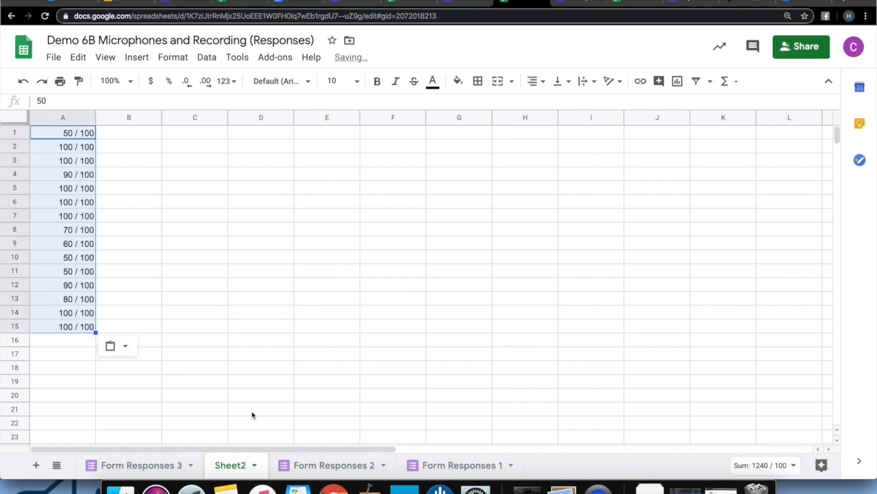
- Copy the Form Responses 2 scores C2:C14 into Sheet2, starting at B1
left_click(314, 466)
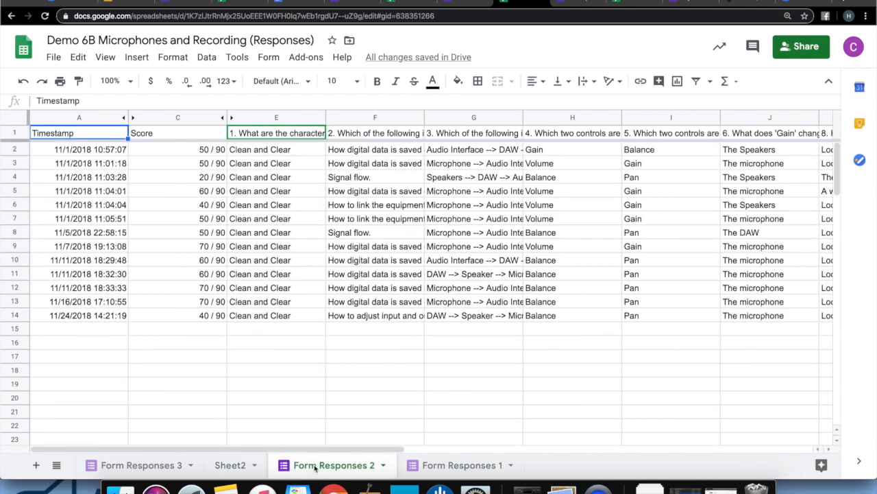
left_click(186, 152)
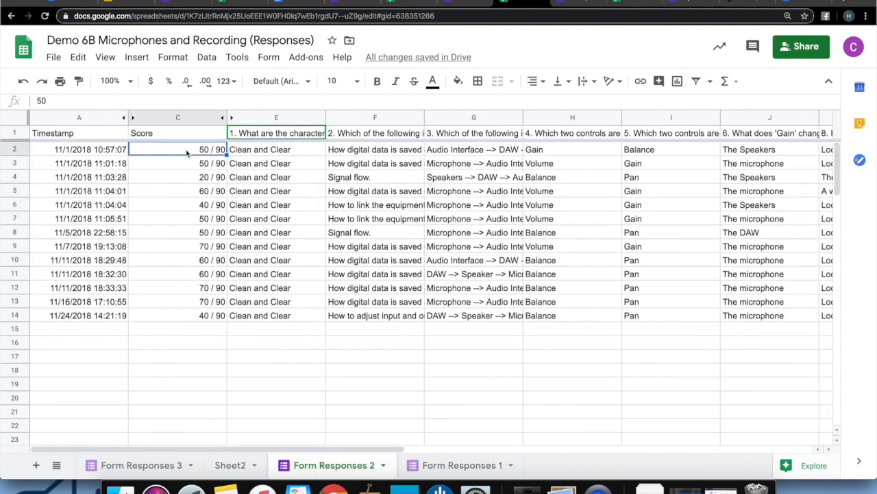
left_click(186, 308, "shift")
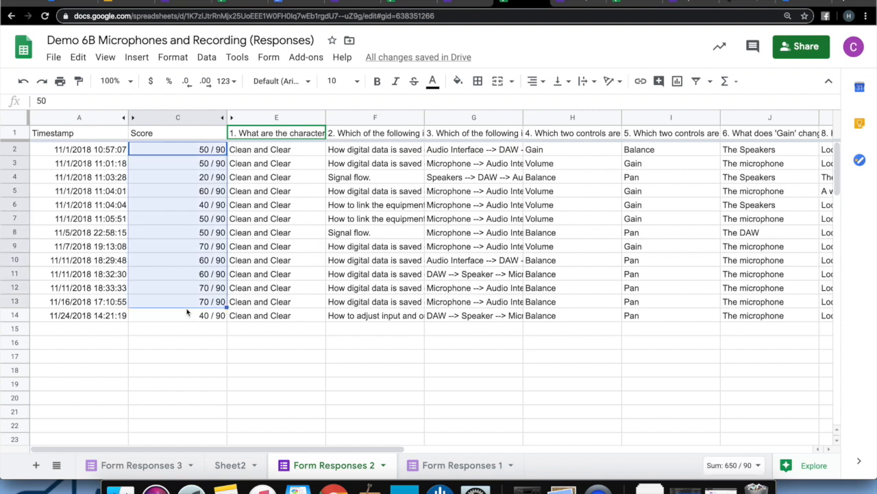
left_click(185, 316, "shift")
key("super+c")
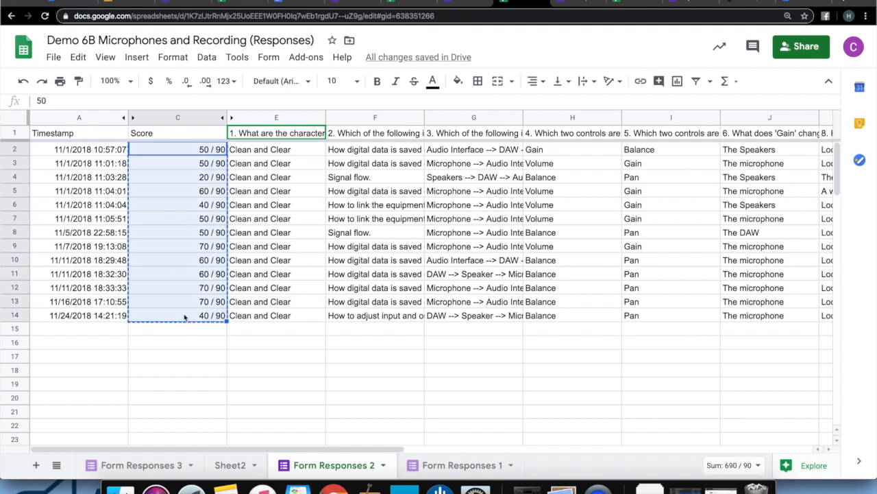
left_click(233, 464)
left_click(146, 138)
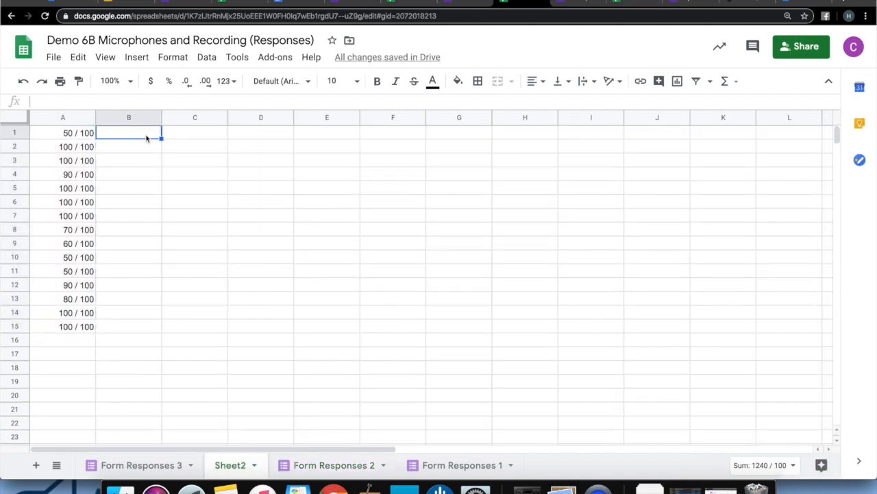
key("super+v")
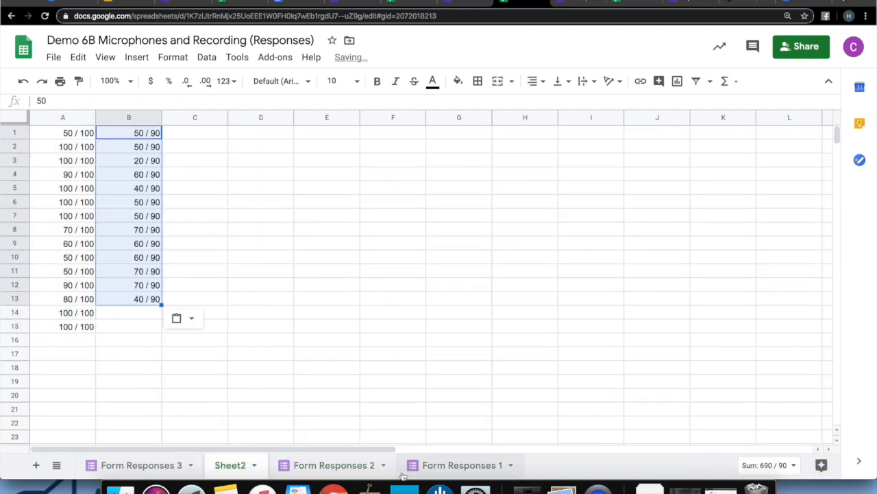
- Copy the Form Responses 1 scores C2:C22 into Sheet2, starting at C1
left_click(455, 464)
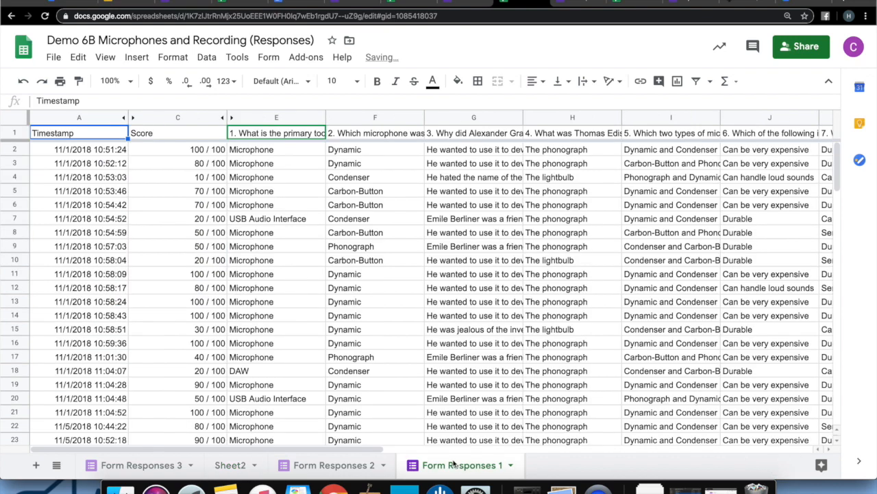
left_click(177, 153)
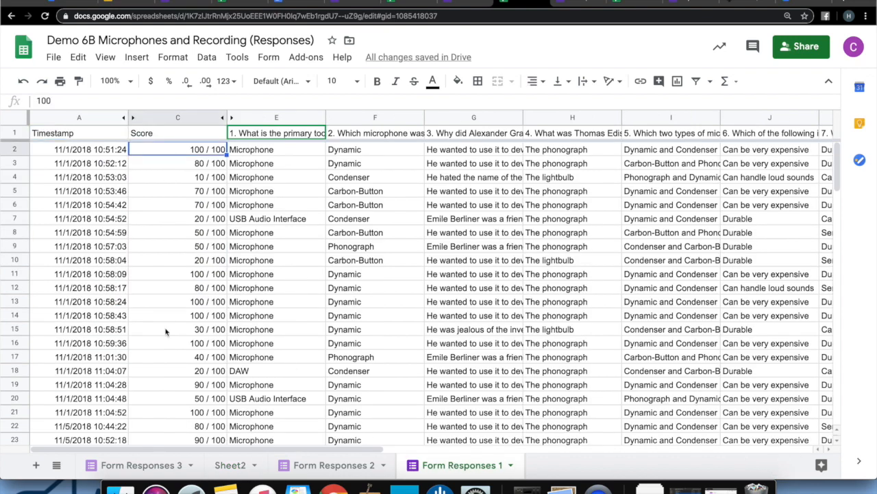
left_click(174, 431, "shift")
key("ctrl+c")
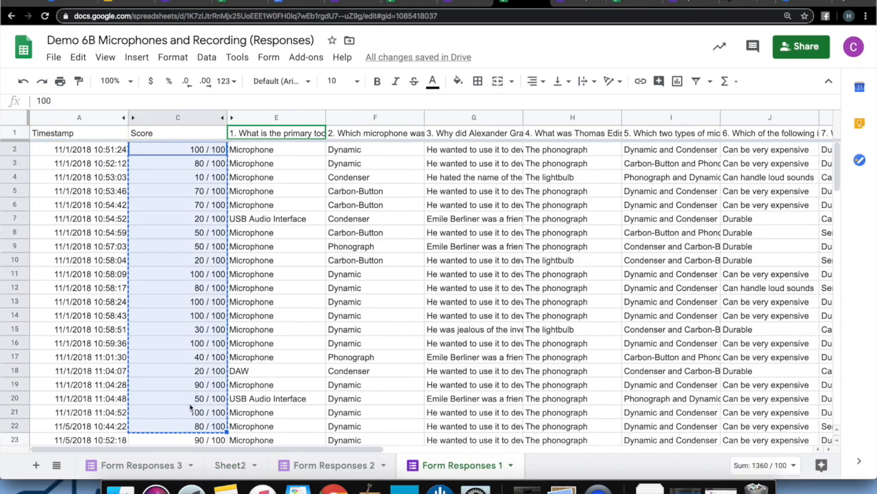
left_click(234, 471)
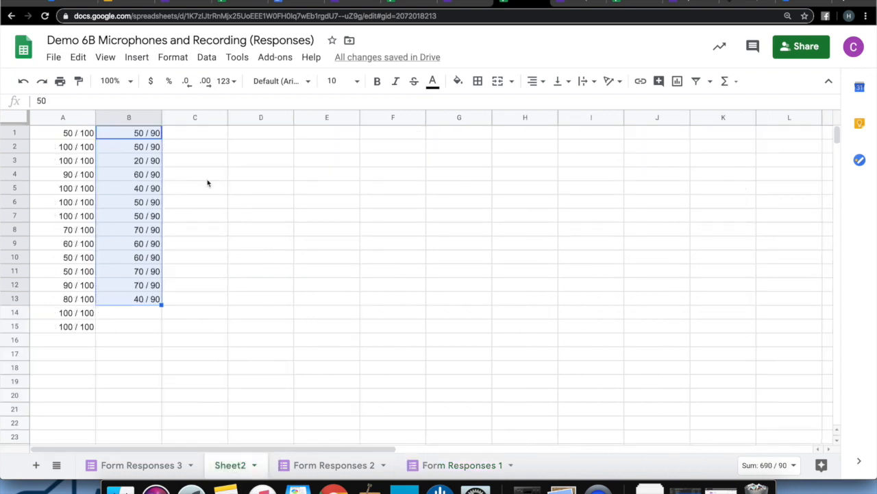
left_click(203, 137)
key("ctrl+v")
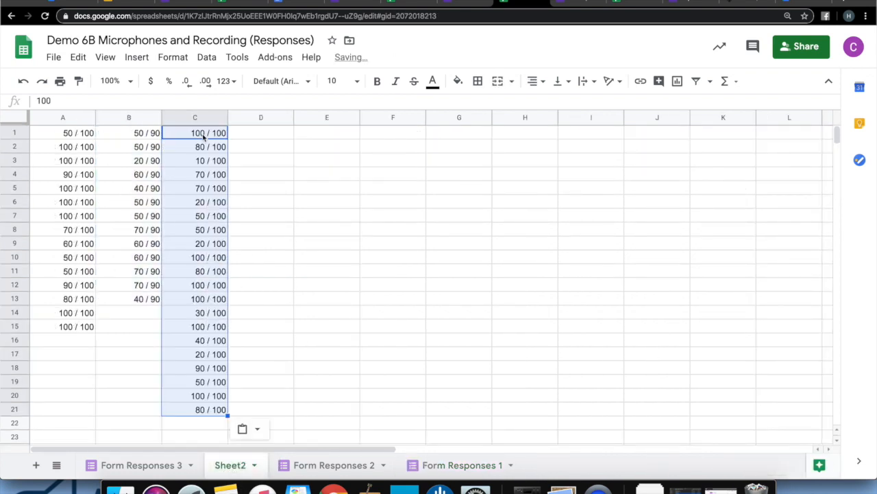
- Average A1:C1 in cell D1 of Sheet2 and fill the formula down to D15
left_click(63, 134)
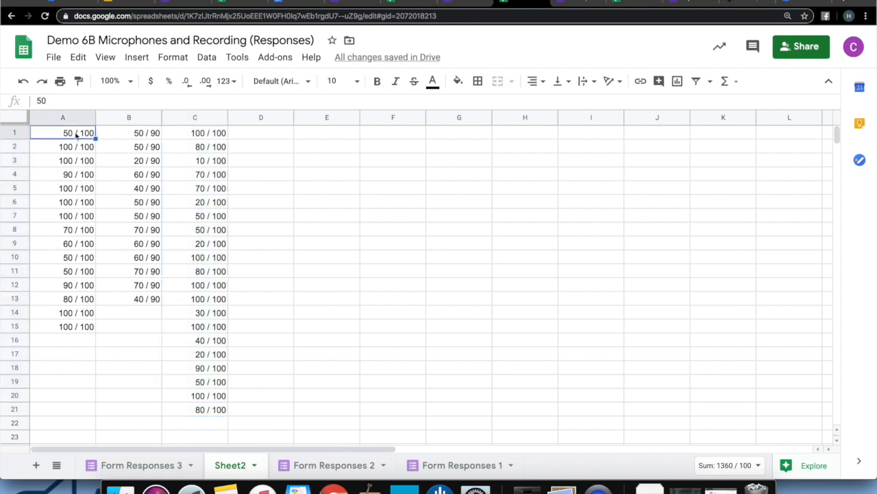
left_click(197, 134, "shift")
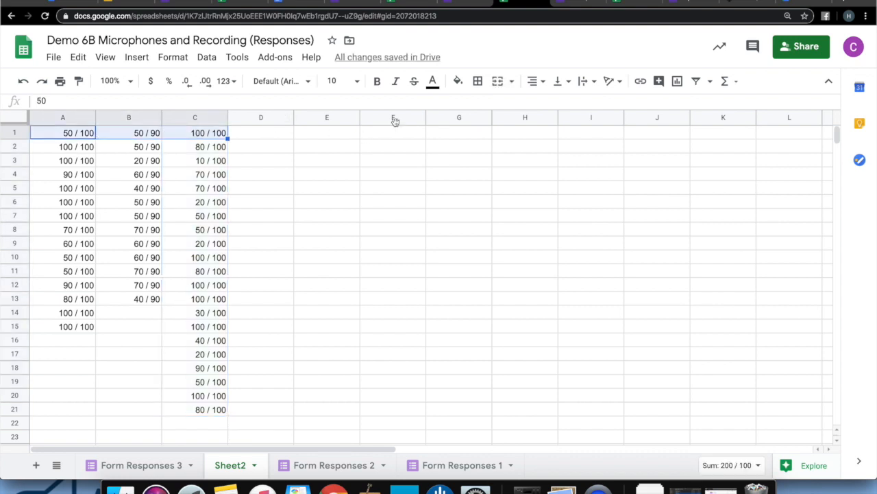
left_click(726, 81)
left_click(739, 125)
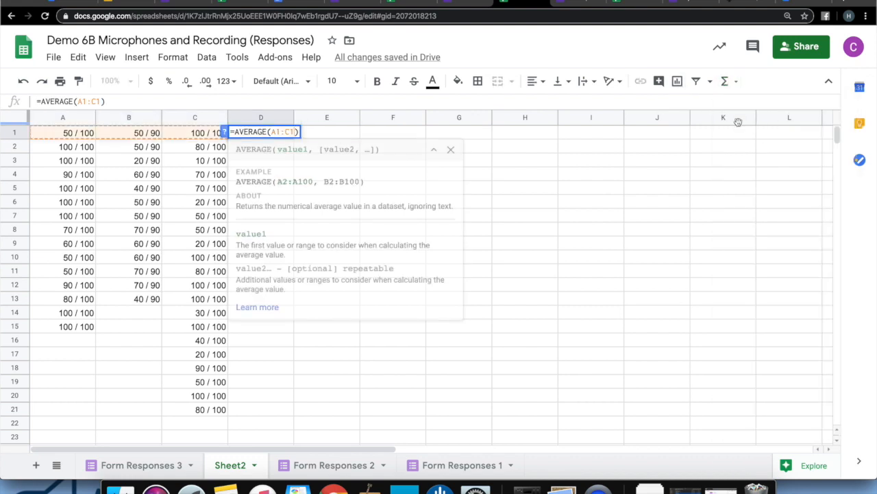
key("Return")
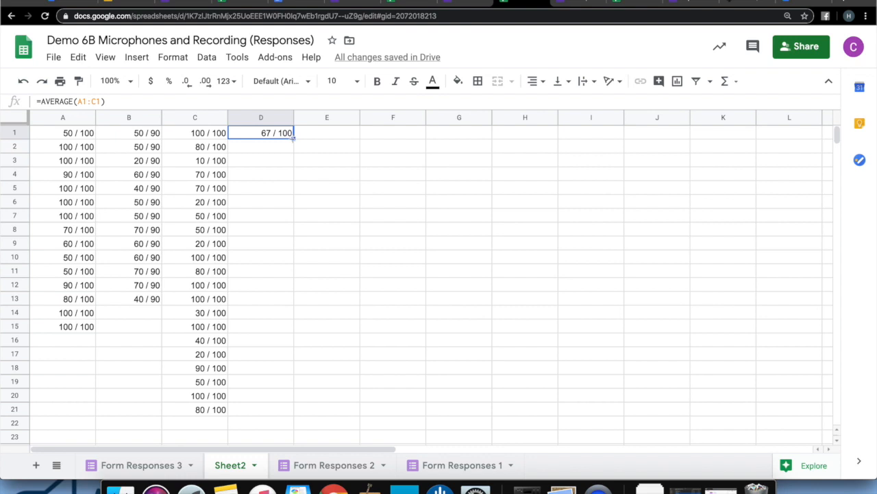
left_click_drag(293, 138, 270, 331)
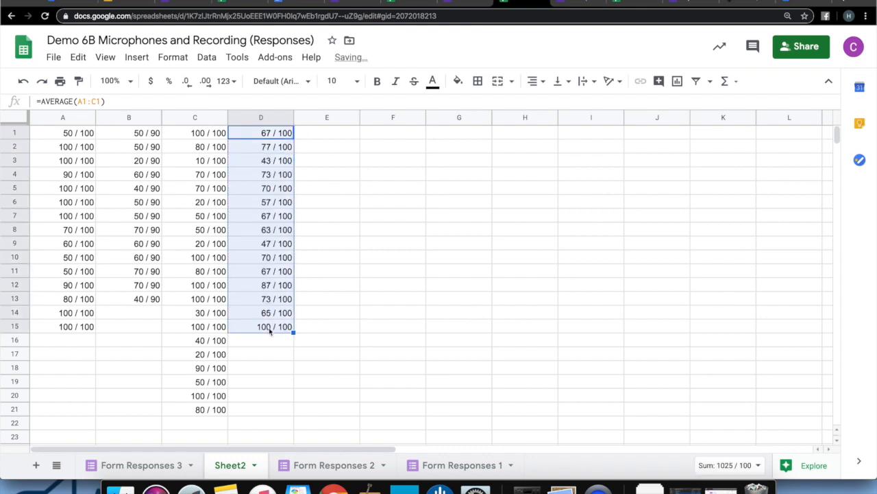
- Check the row-by-row AVERAGE formulas in column D, ending at D1
left_click(267, 146)
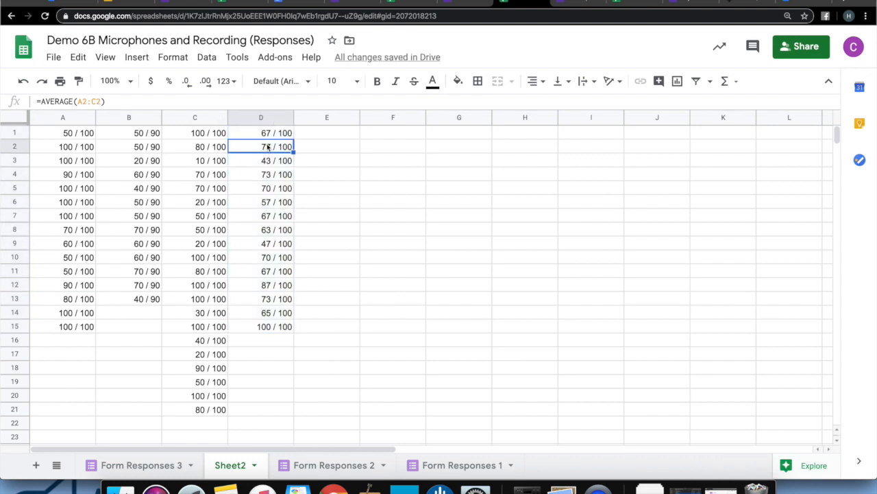
key("Down")
key("Down")
key("Down")
key("Down")
key("Down")
key("Down")
key("Down")
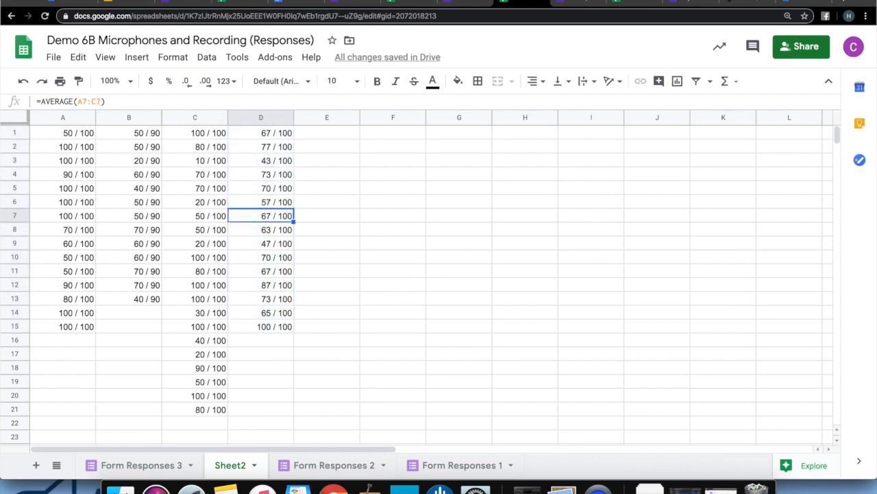
key("Down")
key("Down")
key("Down")
key("Down")
key("Down")
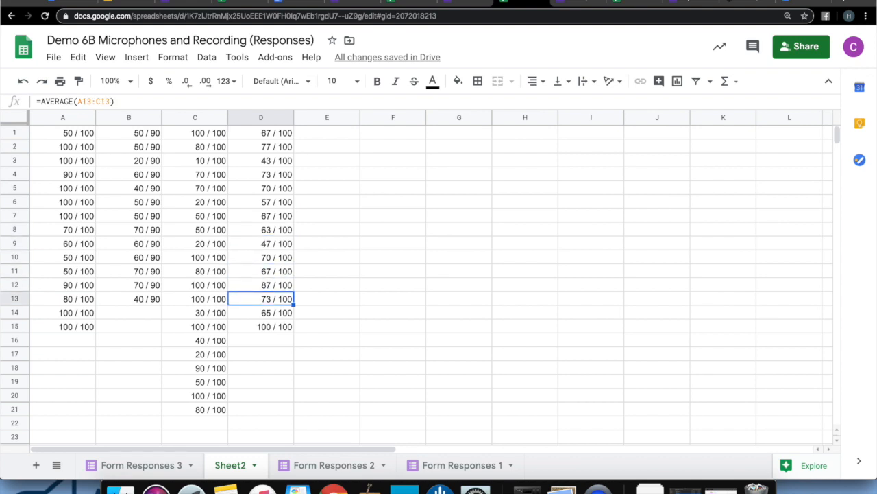
key("Up")
key("Up")
key("Up")
key("Up")
key("Up")
key("Up")
key("Up")
key("Up")
key("Up")
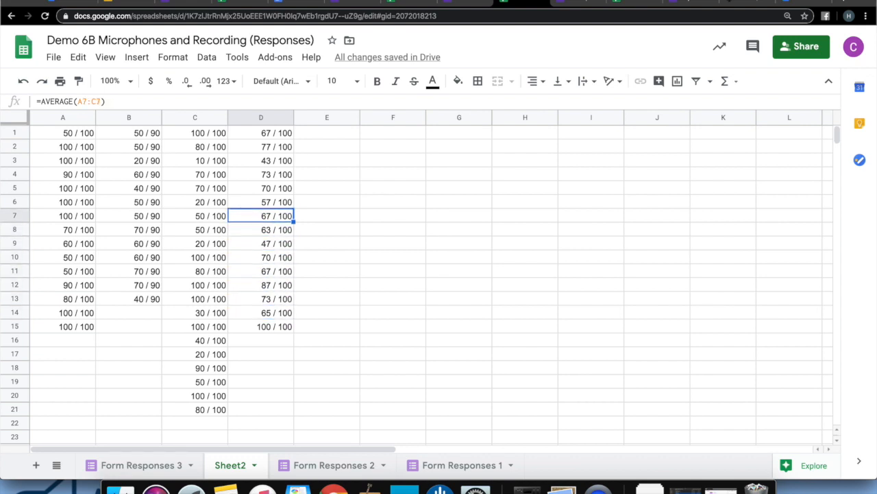
key("Up")
key("Up")
key("Up")
key("Up")
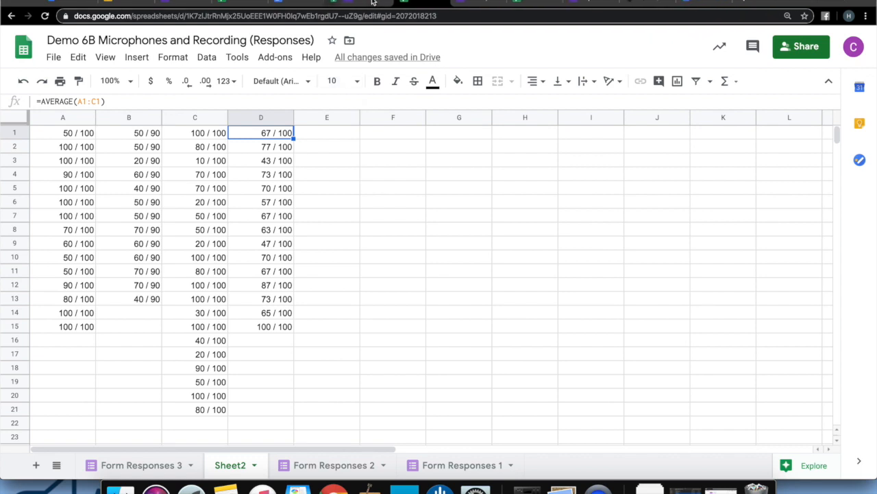
- Close the open 6B Capturing the recording form and the Demo 6B Microphones and Recording (Responses) spreadsheet tabs
left_click(373, 2)
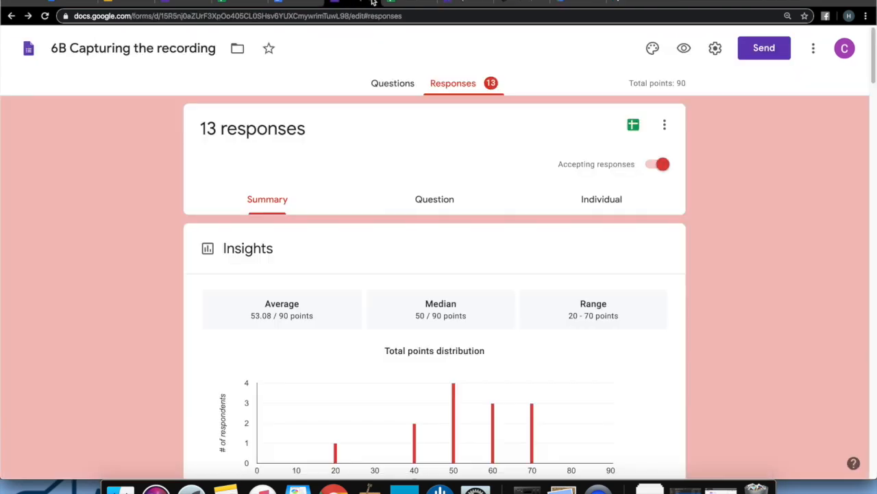
left_click(374, 2)
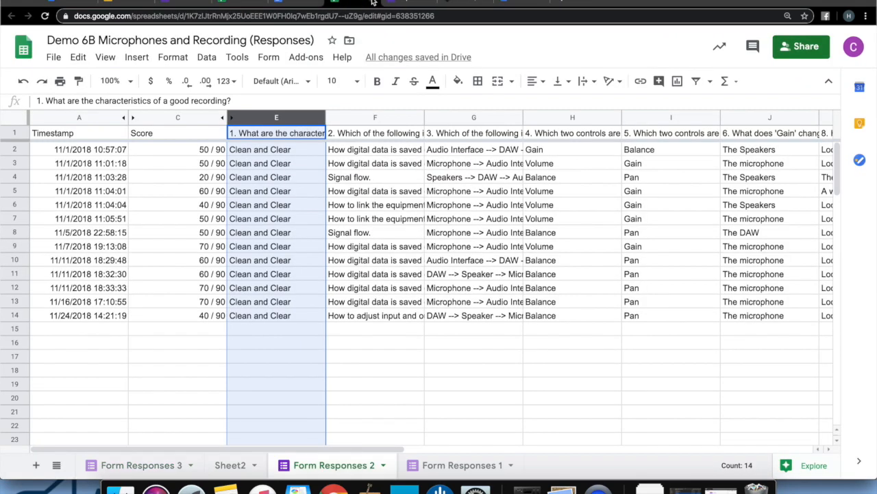
left_click(373, 2)
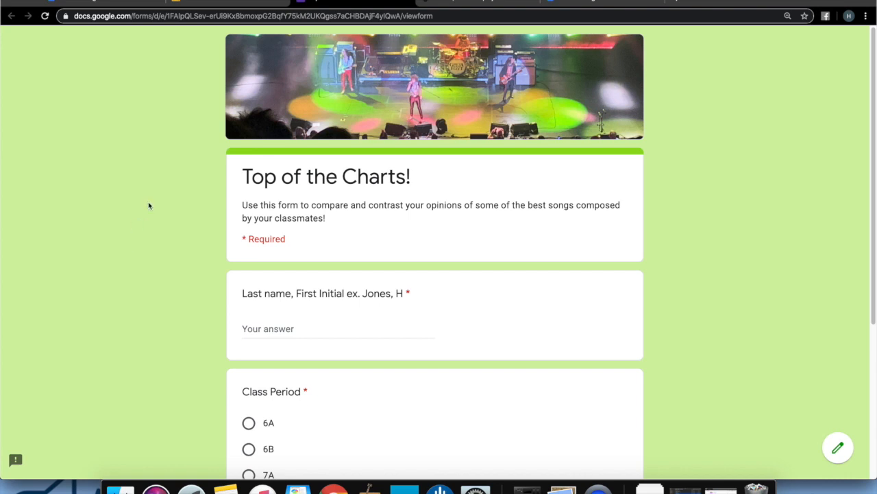
- Review the name and Class Period questions on the Top of the Charts! form
scroll(168, 279, "down", 3)
scroll(168, 279, "up", 2)
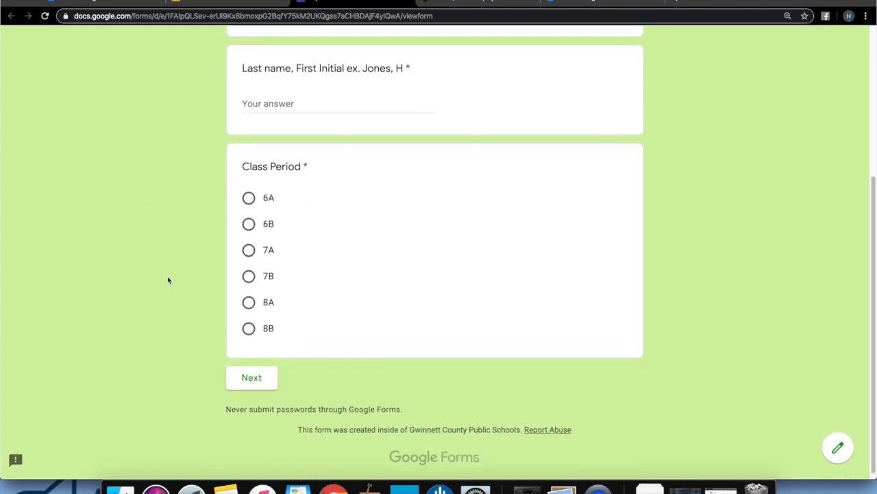
scroll(167, 280, "down", 3)
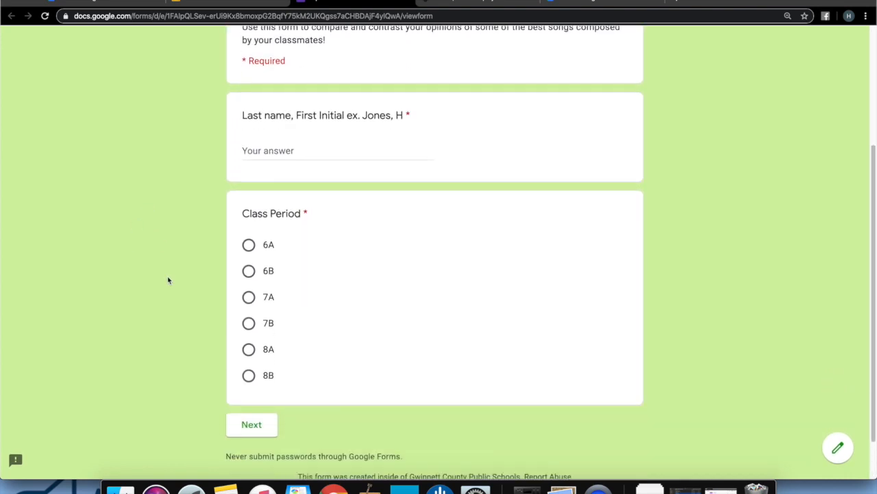